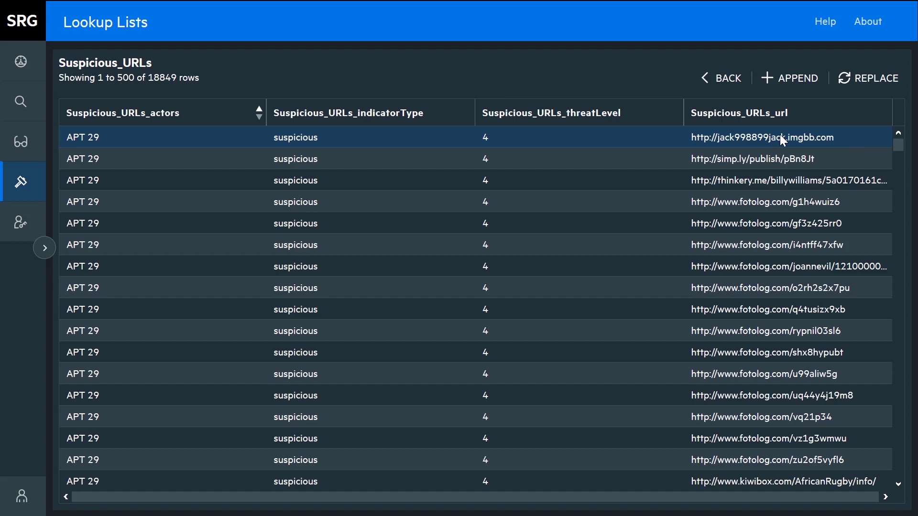
Leave the Suspicious_URLs lookup list, open the threat hunt search and browse its suggested query fields, including those for the entry 2
left_click(722, 78)
left_click(29, 104)
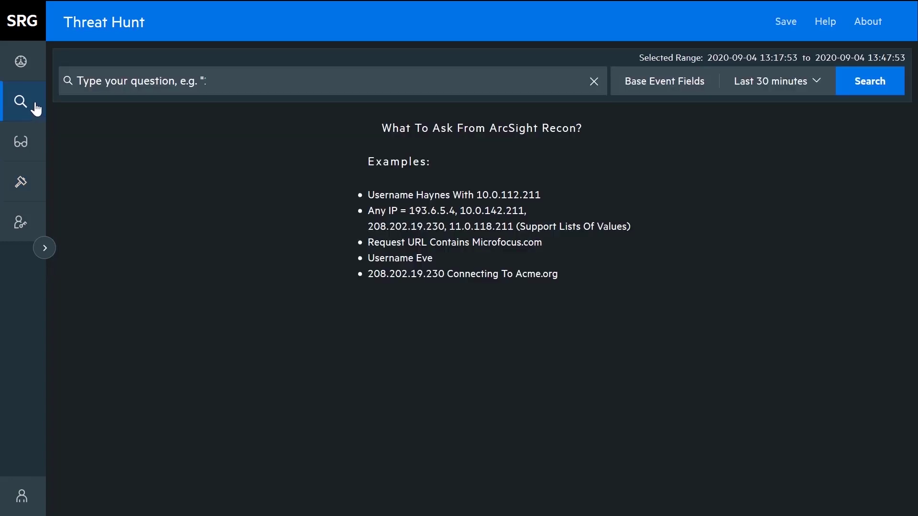
left_click(94, 79)
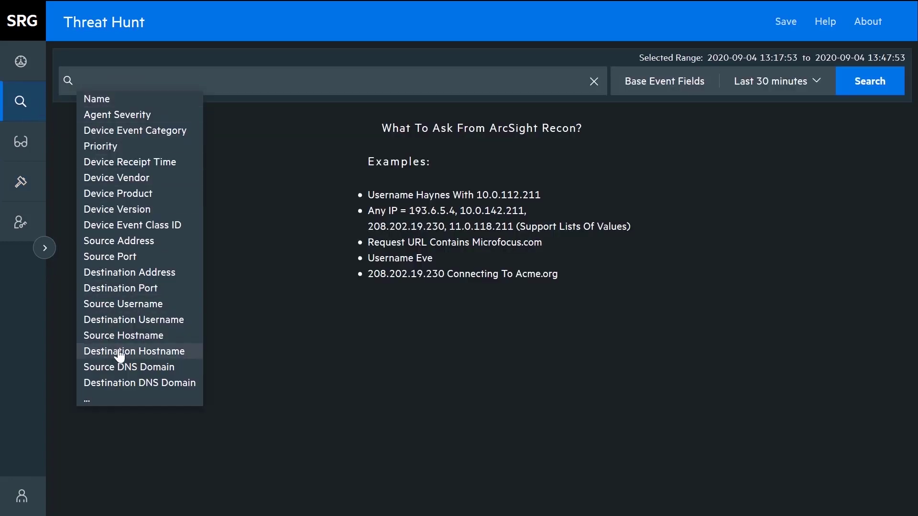
left_click(113, 400)
scroll(113, 392, "down", 3)
scroll(114, 391, "down", 2)
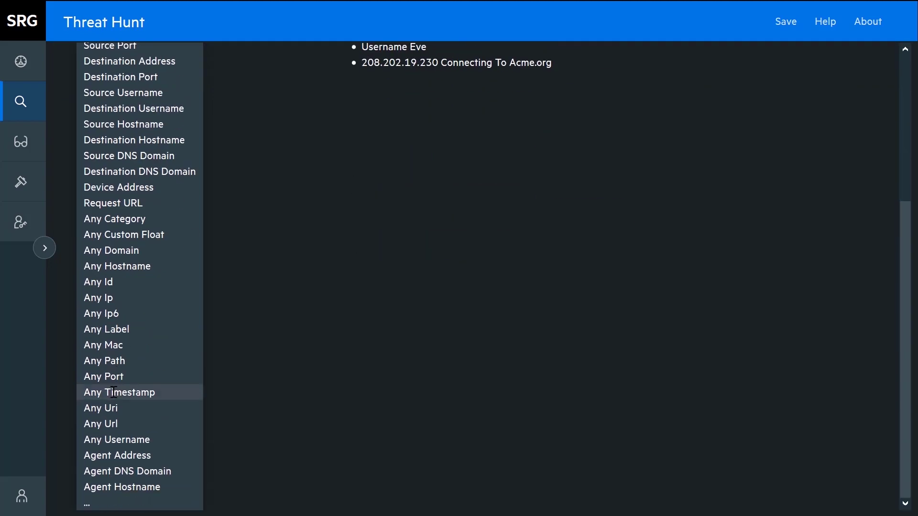
scroll(113, 396, "up", 5)
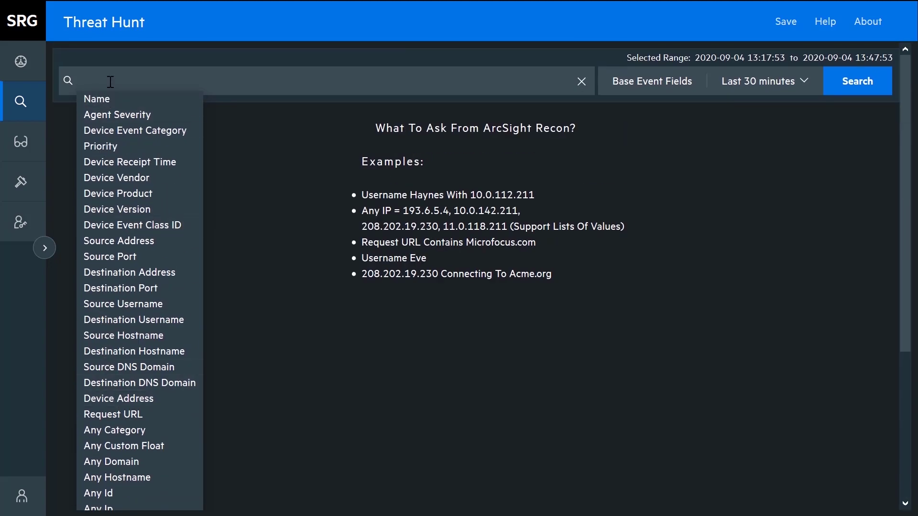
type("2")
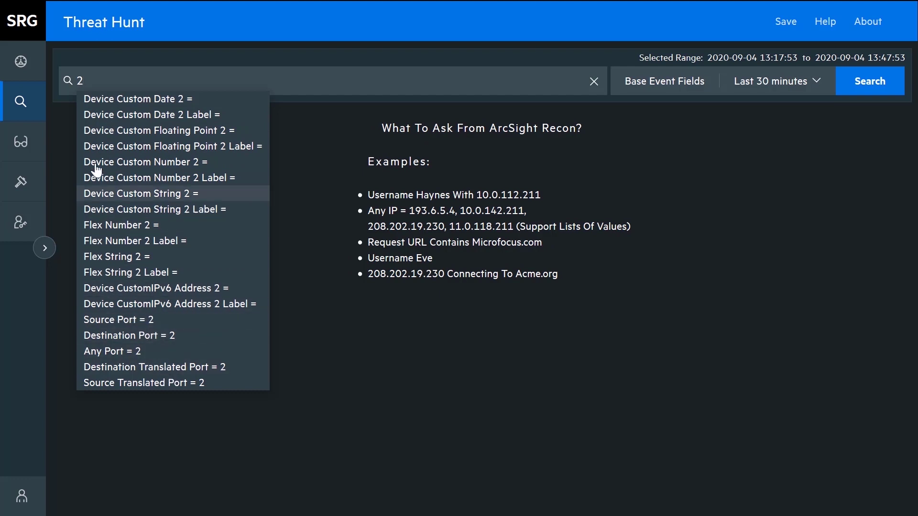
key("BackSpace")
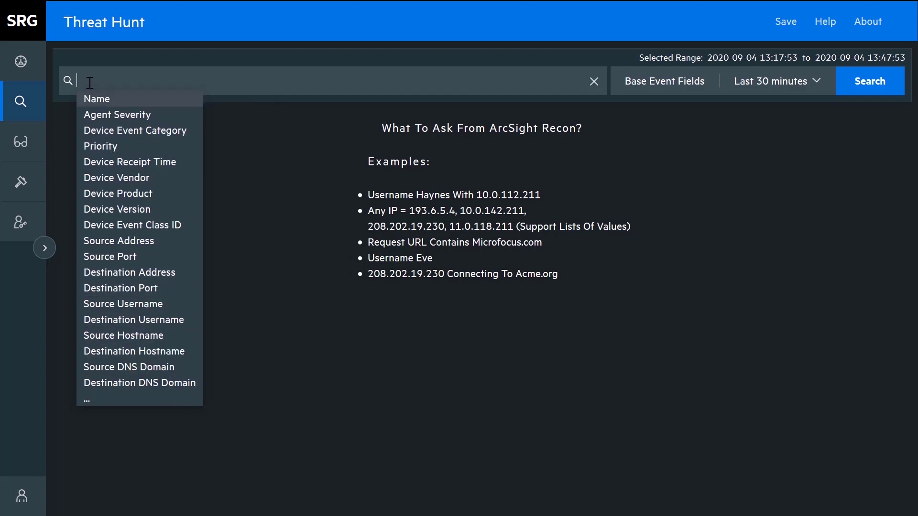
Filter the query suggestions by "r", look through the expanded list and choose Request URL as the query field
type("r")
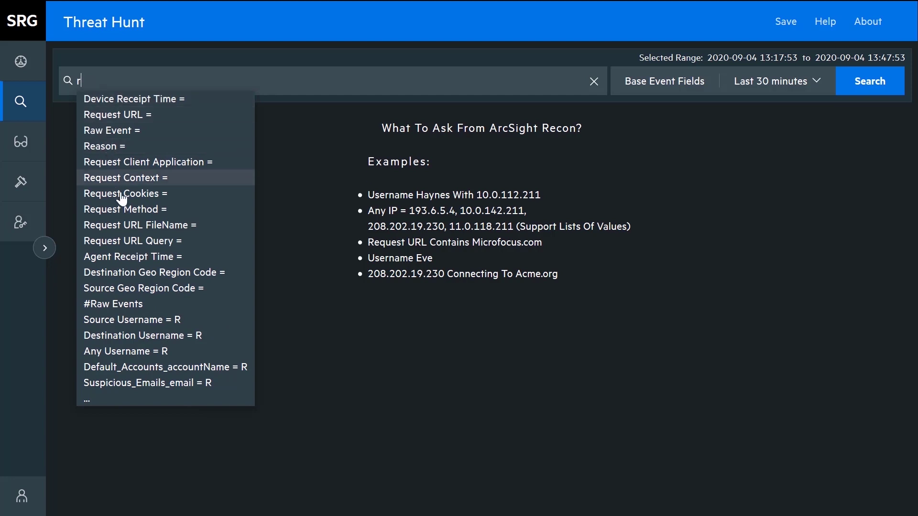
left_click(98, 404)
scroll(133, 365, "down", 3)
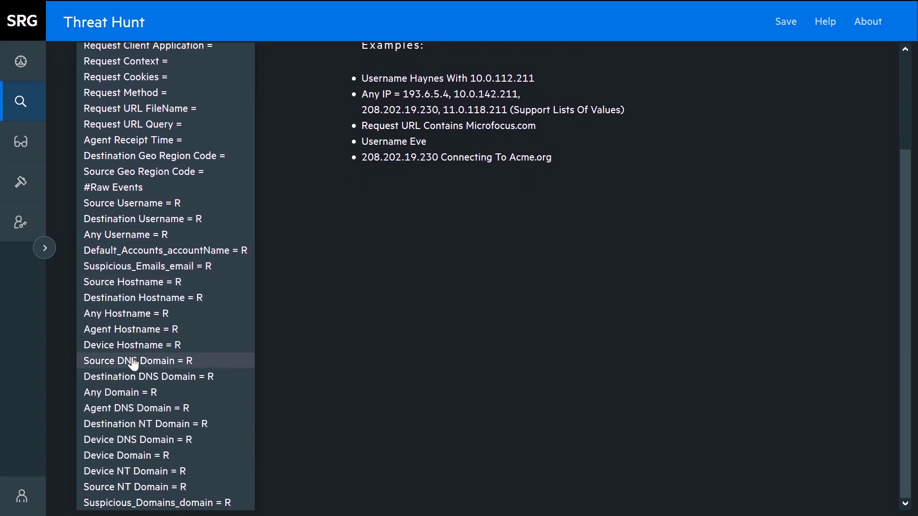
scroll(133, 365, "up", 3)
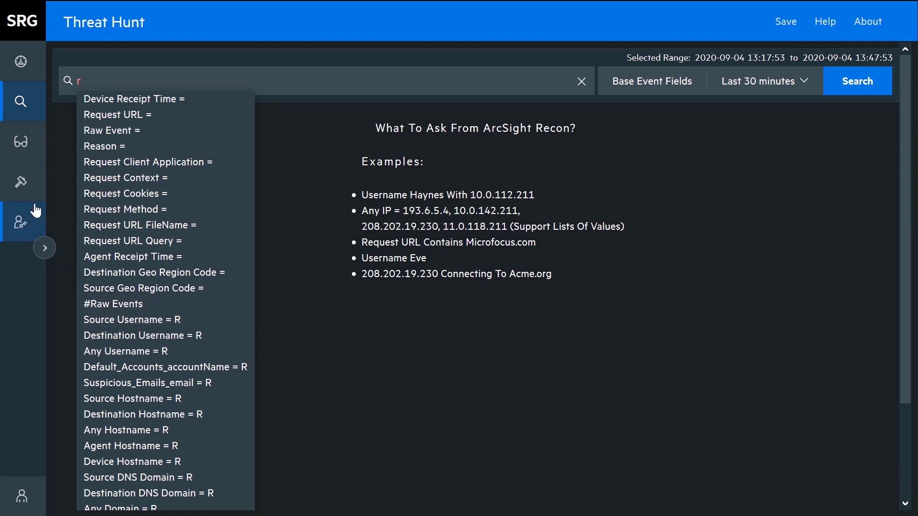
left_click(120, 116)
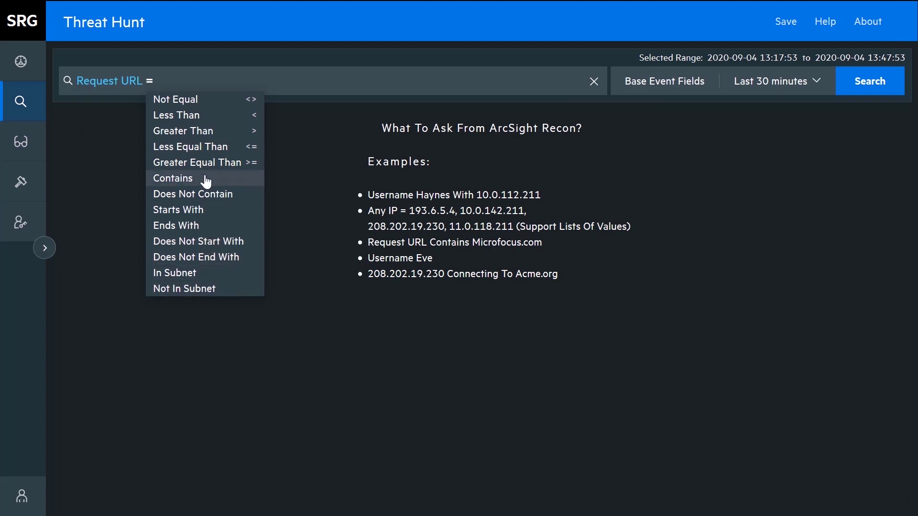
Replace the equals operator with In List and complete the Request URL query with the Suspicious_URLs_url lookup list
key("BackSpace")
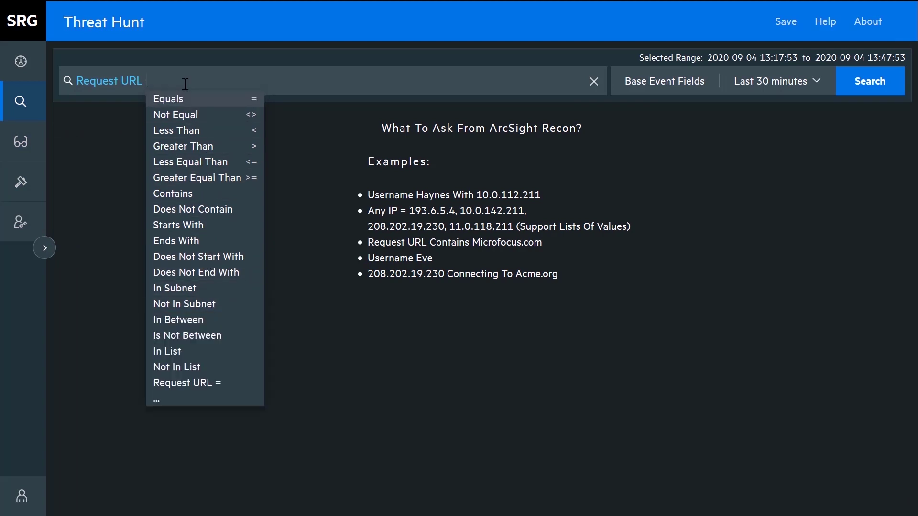
left_click(162, 400)
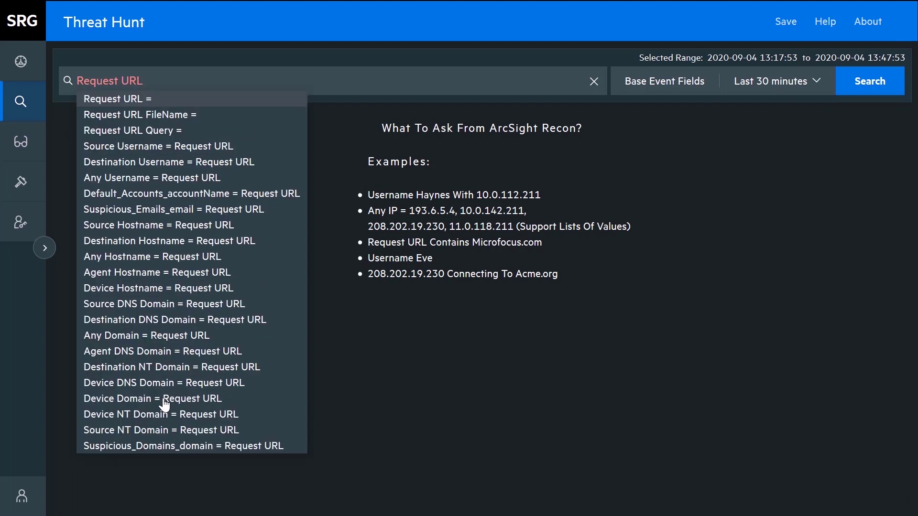
type("i")
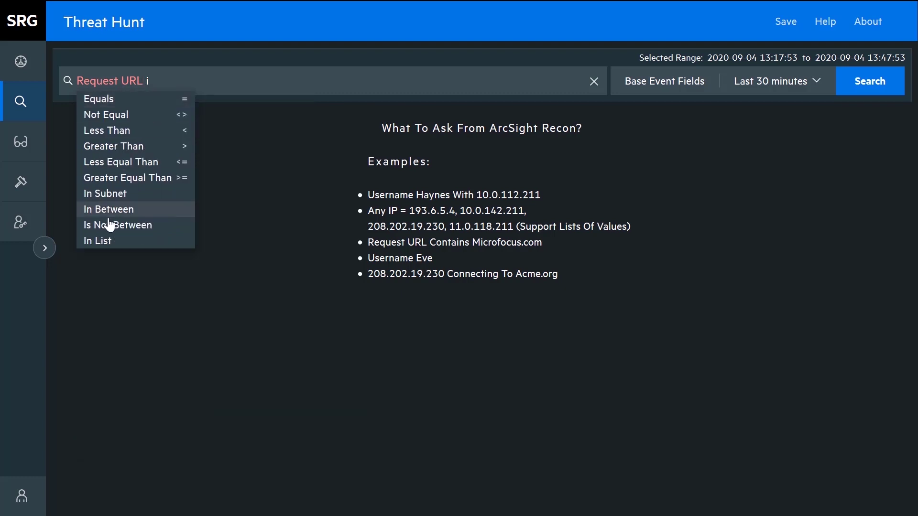
left_click(109, 244)
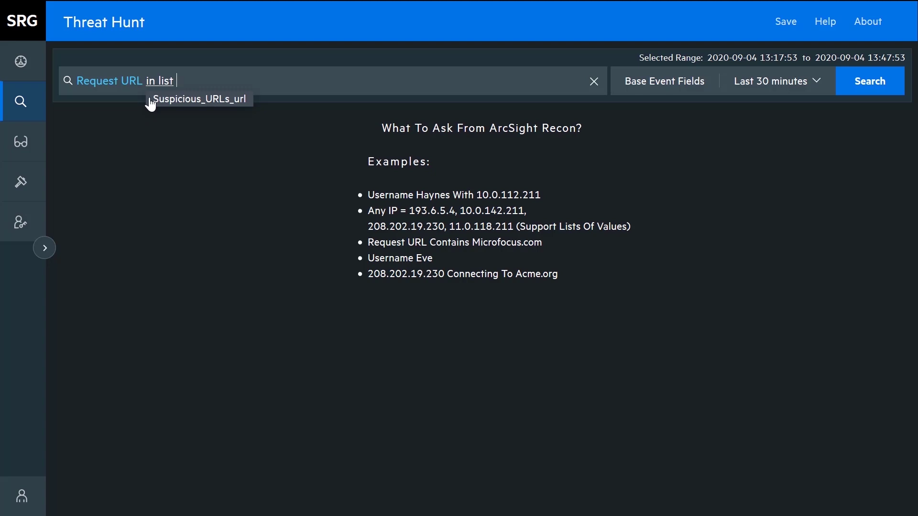
left_click(191, 99)
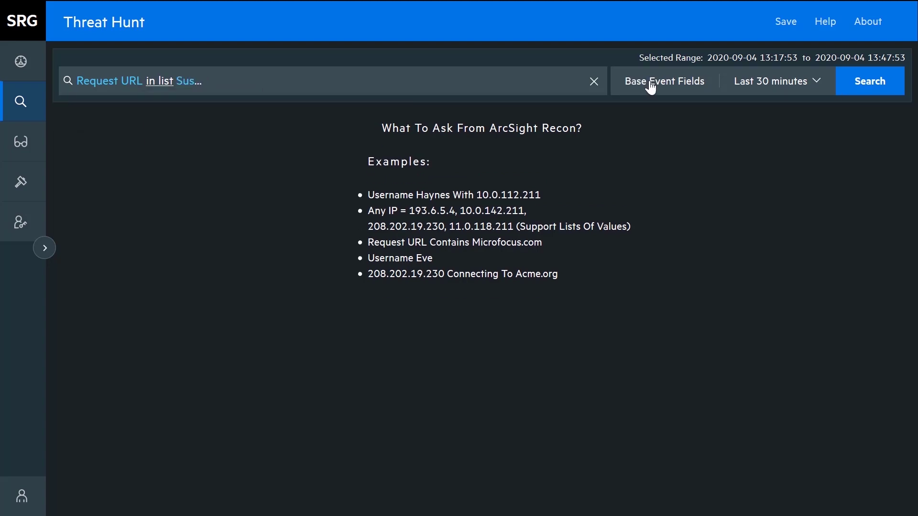
Expand the full field list and switch the fieldset from Base Event Fields to MISP_URLs
left_click(651, 87)
left_click(237, 198)
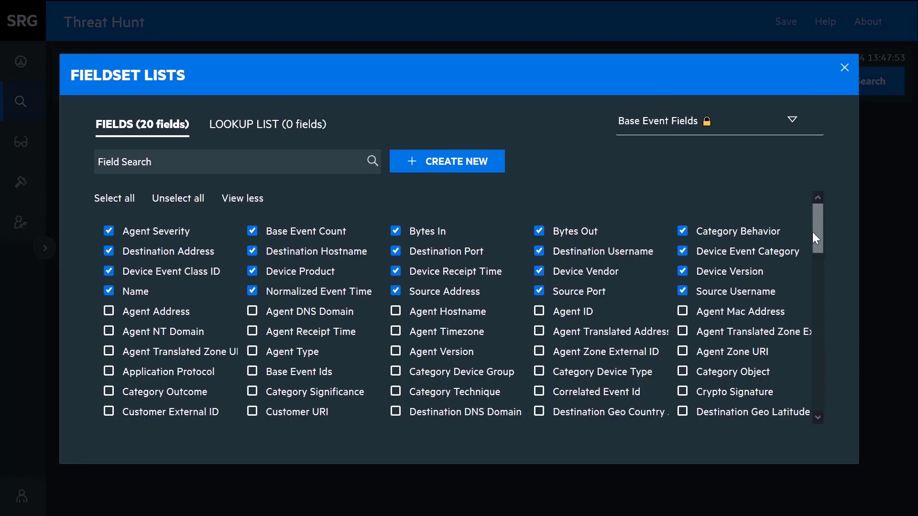
left_click(645, 128)
left_click(641, 196)
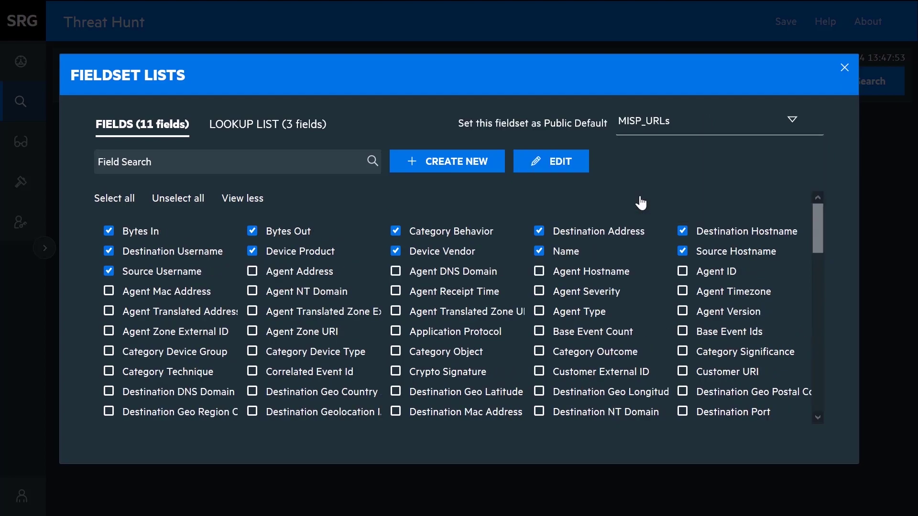
left_click(845, 67)
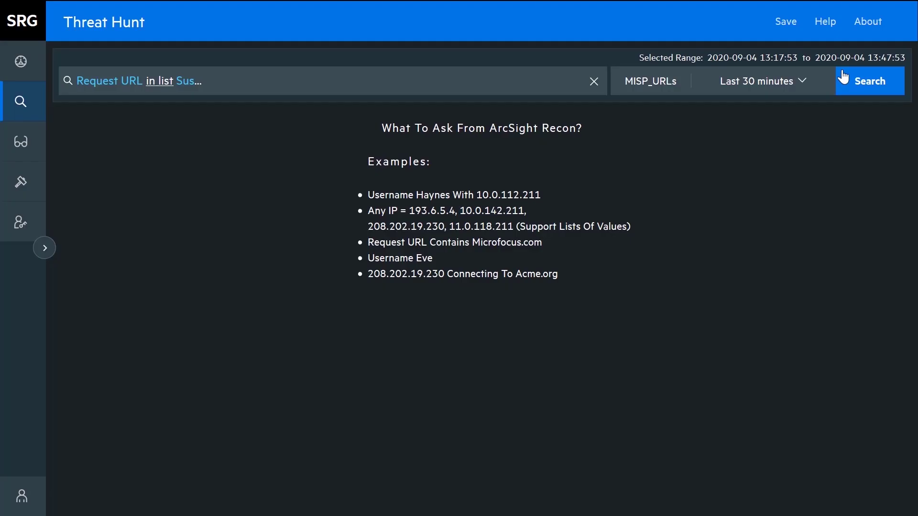
Run the Request URL lookup-list search over the last 30 minutes
left_click(771, 85)
left_click(865, 88)
left_click(865, 88)
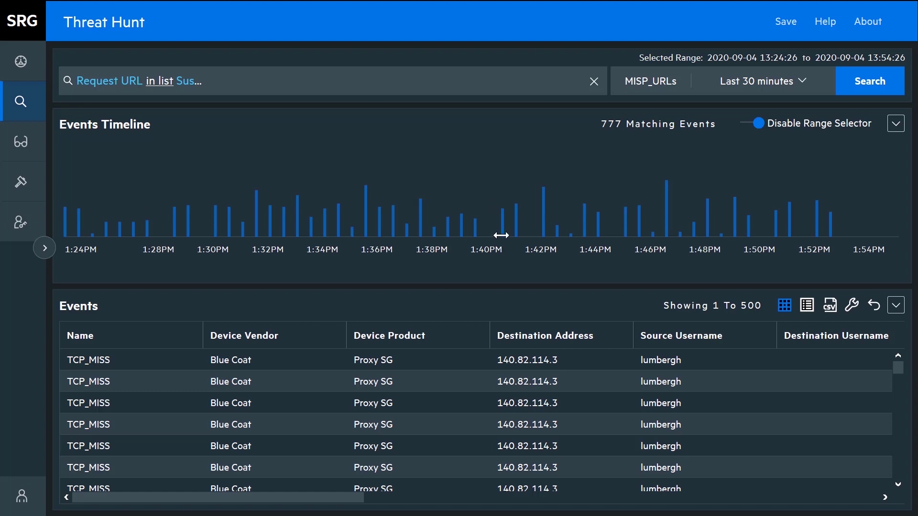
Pin the Suspicious_URLs actors, indicator type and threat level columns in the events table
left_click_drag(899, 368, 904, 382)
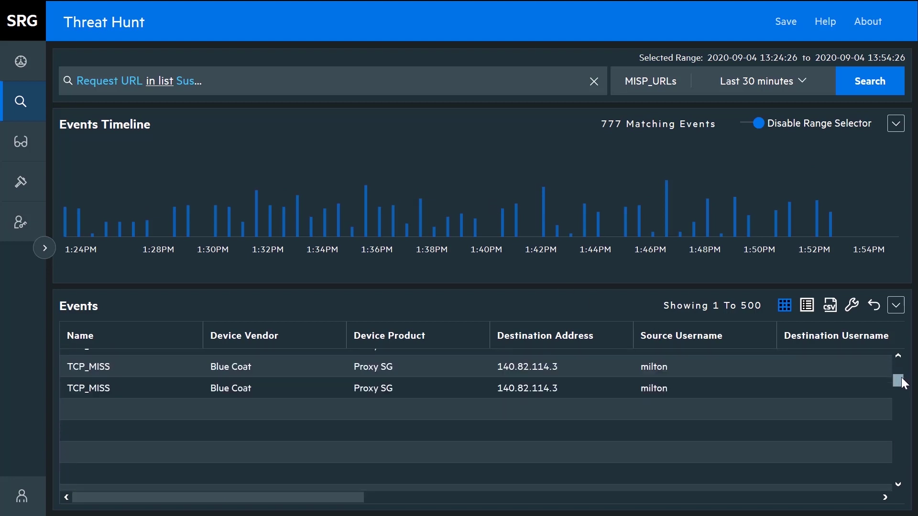
left_click_drag(350, 497, 907, 495)
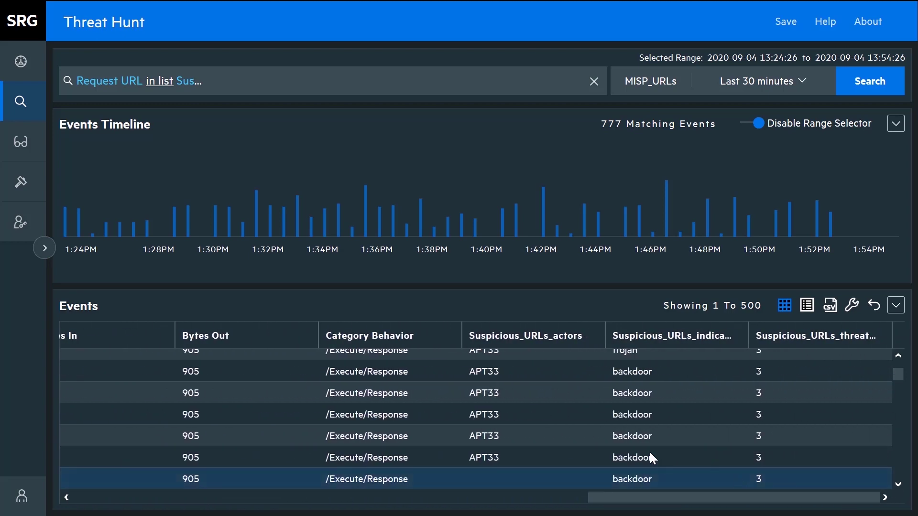
left_click(539, 340)
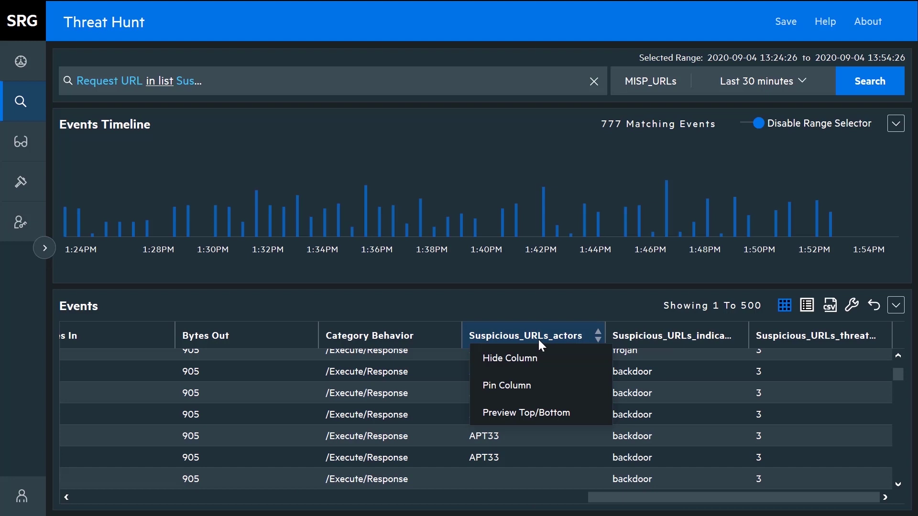
left_click(556, 390)
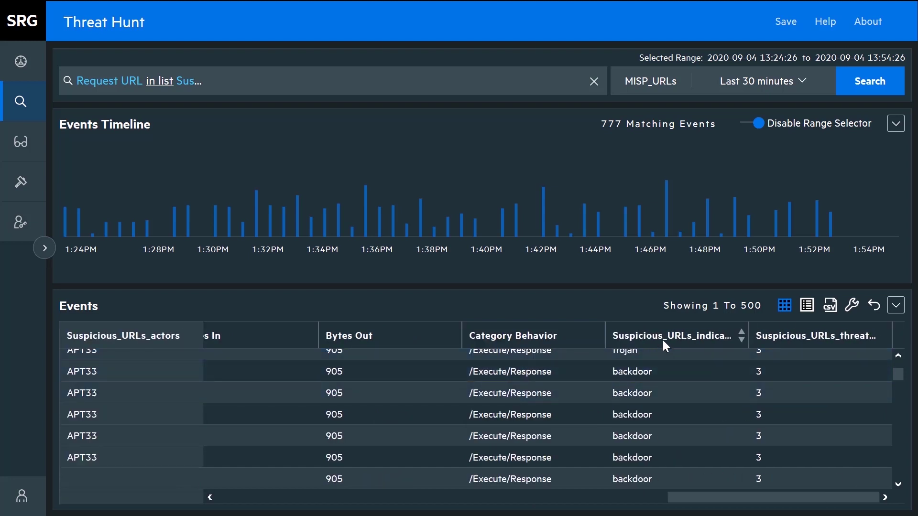
left_click(664, 337)
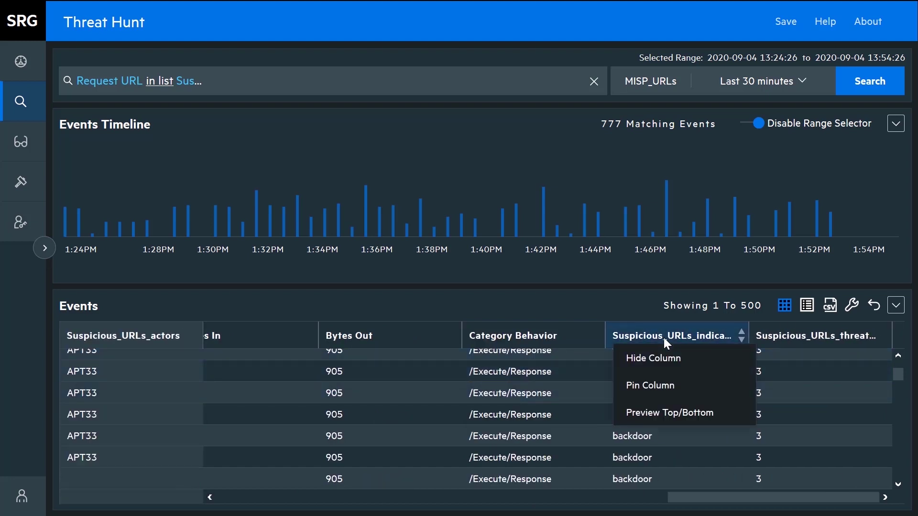
left_click(686, 393)
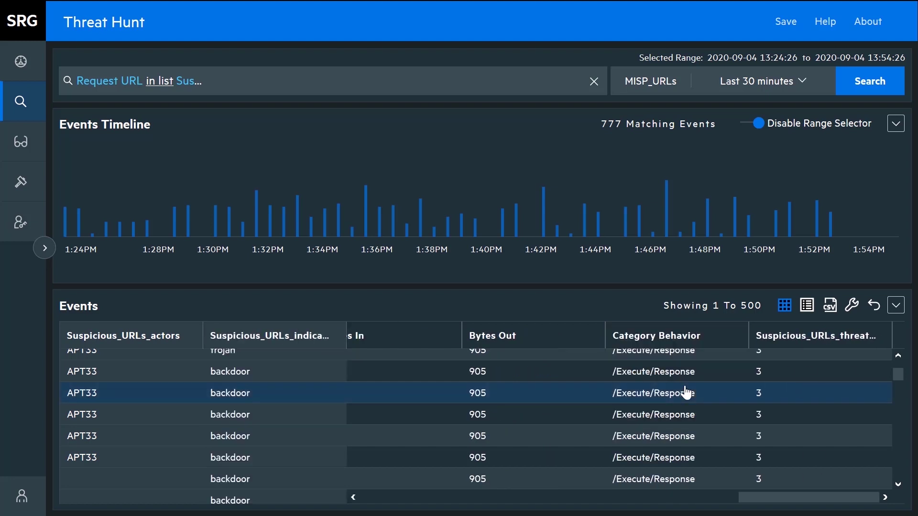
left_click(820, 337)
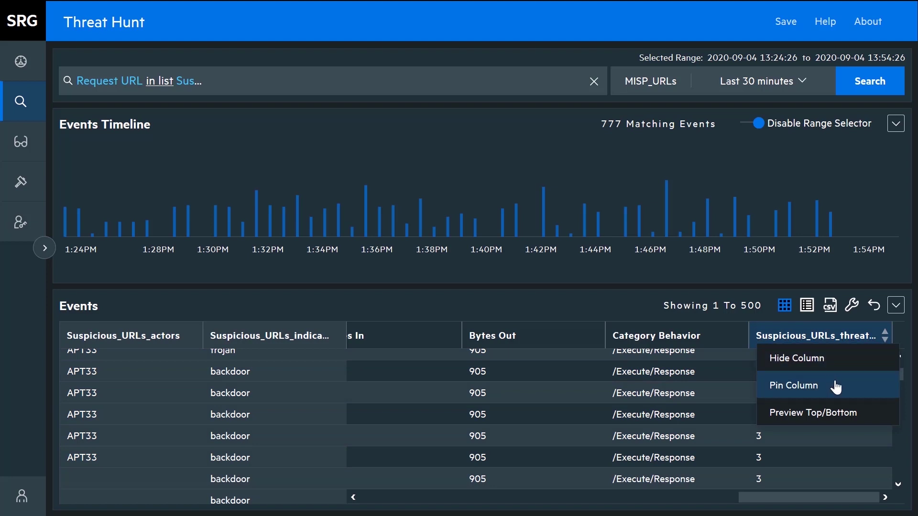
left_click(840, 402)
Pin the Source Username and Source Hostname columns in the events table
left_click_drag(861, 497, 631, 501)
left_click(831, 334)
left_click(832, 382)
left_click_drag(690, 495, 760, 497)
left_click(823, 336)
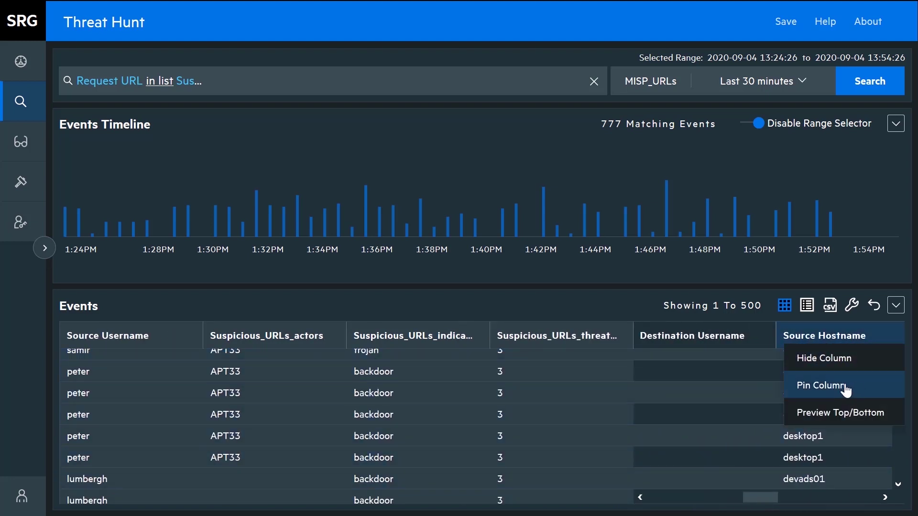
left_click(831, 383)
Preview the top 10 values of the Suspicious_URLs_actors column, then close the preview
left_click(107, 338)
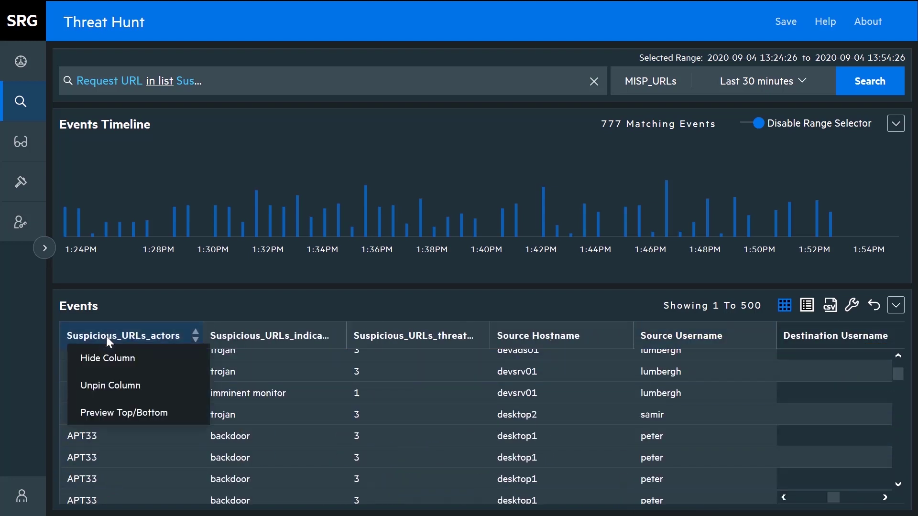
left_click(182, 416)
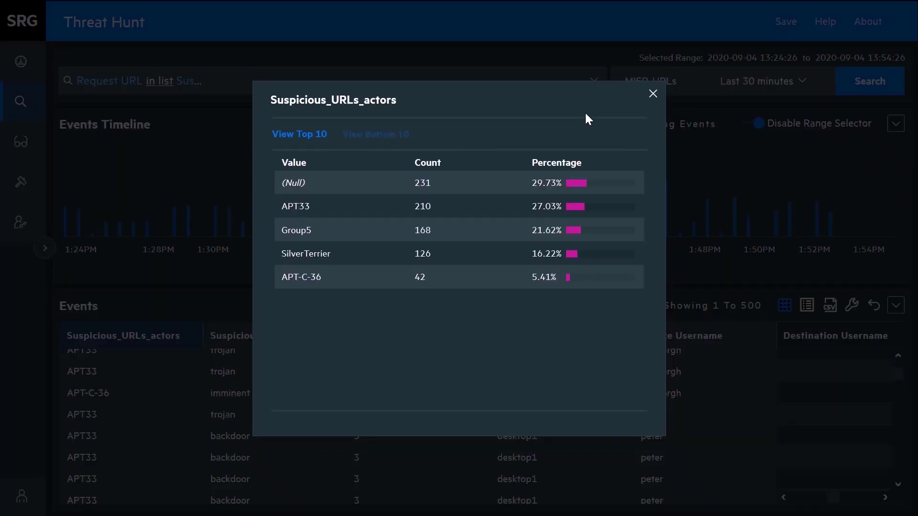
left_click(651, 95)
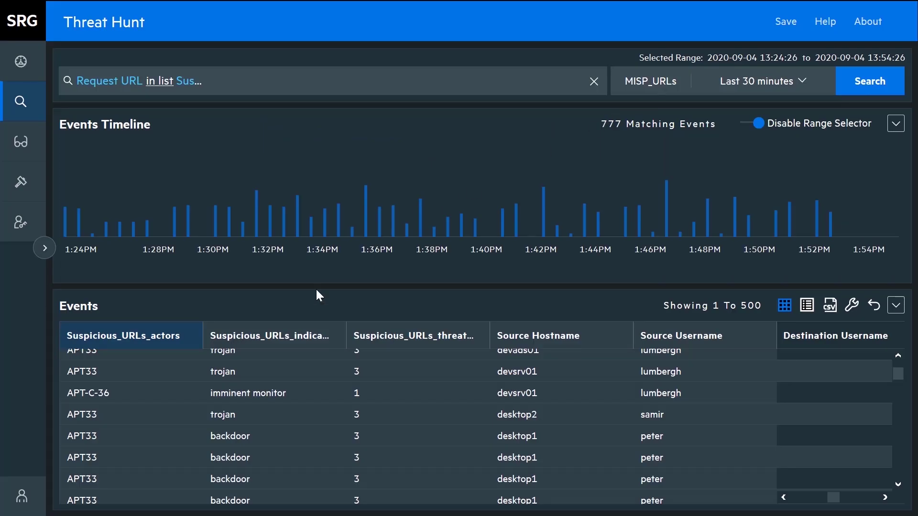
Preview the top 10 values of the Suspicious_URLs_indicatorType column and examine the backdoor and trojan shares
left_click(254, 340)
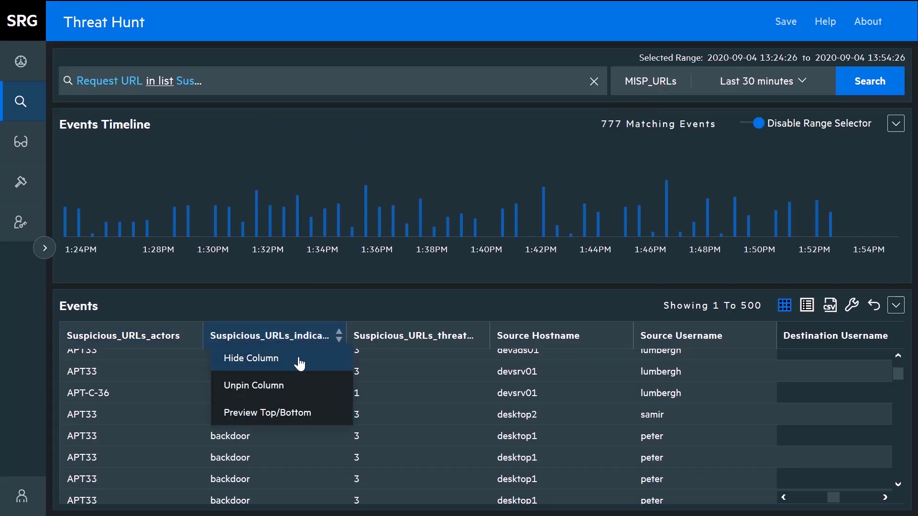
left_click(327, 414)
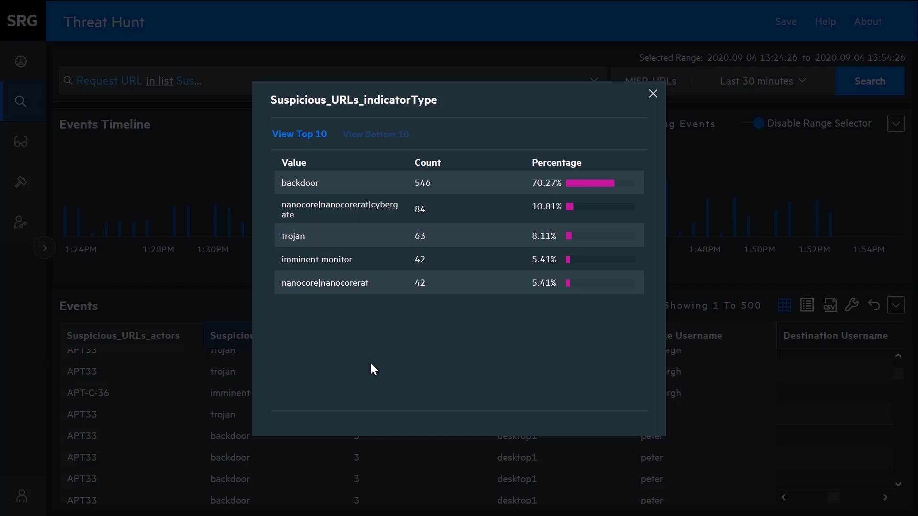
left_click_drag(282, 184, 319, 183)
left_click_drag(529, 183, 554, 184)
left_click_drag(282, 236, 306, 236)
left_click(654, 93)
Preview the top 10 values of the Suspicious_URLs threat level column and examine the first value's percentage
left_click(482, 335)
left_click(421, 412)
double_click(285, 184)
left_click_drag(531, 184, 542, 184)
key("Escape")
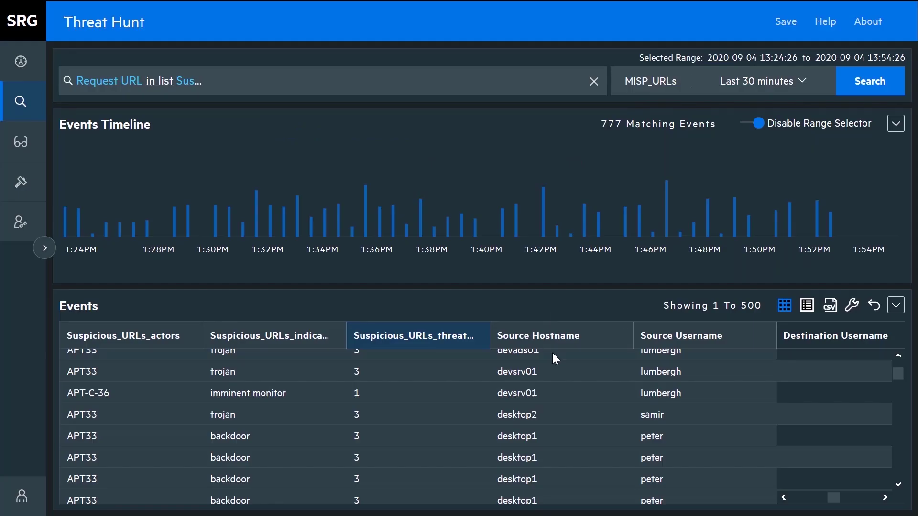
Preview the top 10 values of the Source Hostname column
left_click(550, 339)
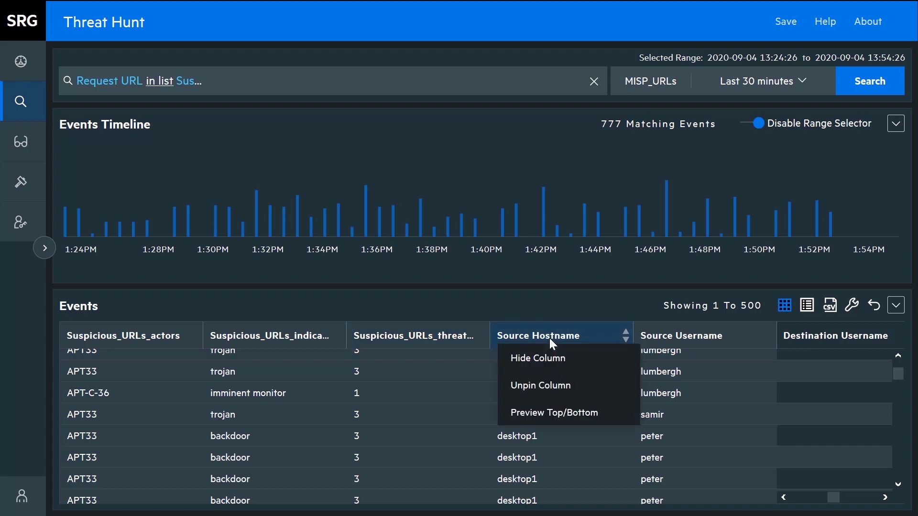
left_click(611, 414)
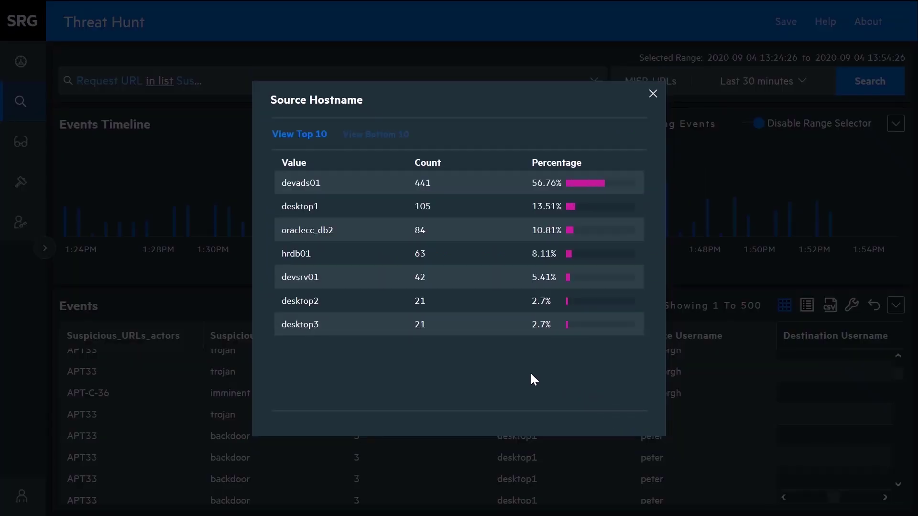
Examine the devads01 host's share and the oraclecc_db2 and hrdb01 entries in the Source Hostname preview, and close it
double_click(305, 183)
double_click(536, 182)
double_click(299, 231)
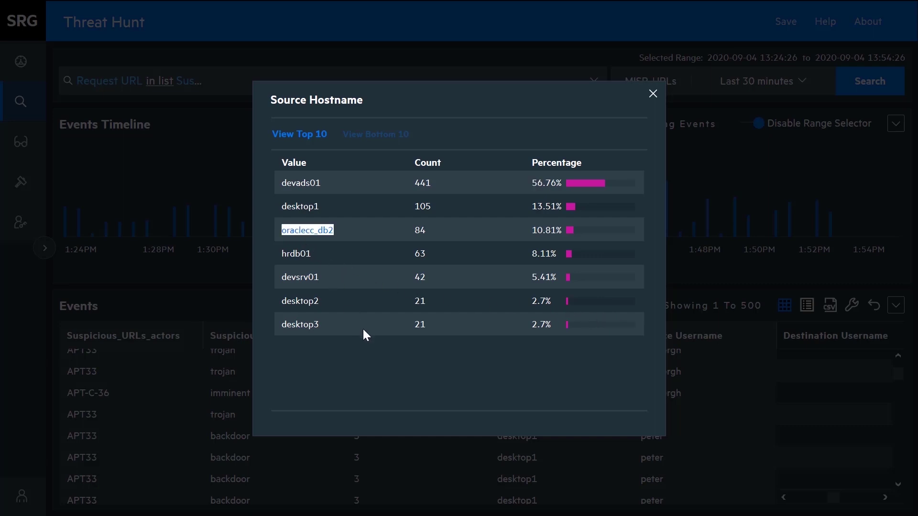
double_click(299, 254)
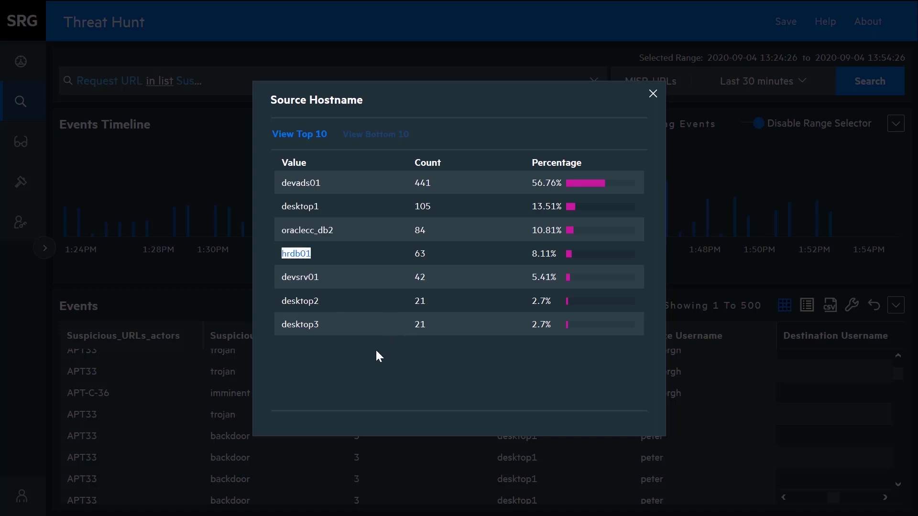
left_click(653, 94)
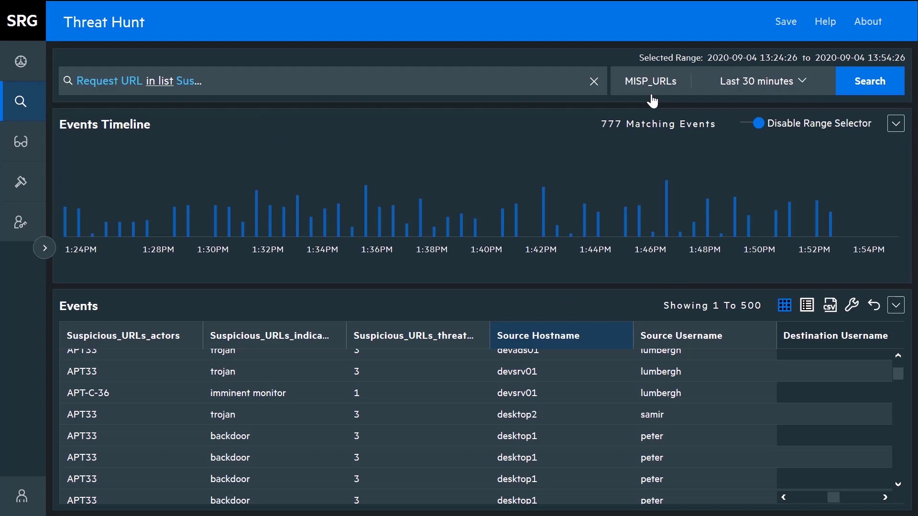
Preview the top 10 values of the Source Username column, examine the first user's percentage, and close the preview
left_click(674, 340)
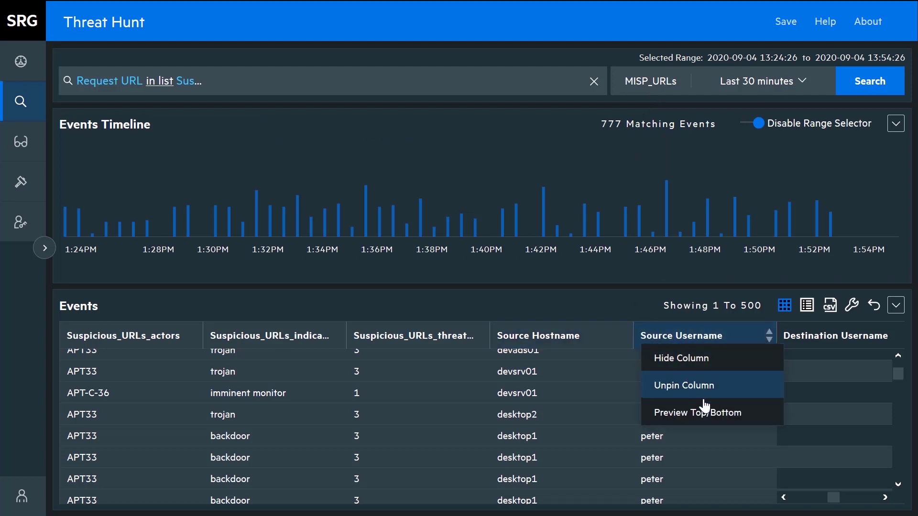
left_click(711, 417)
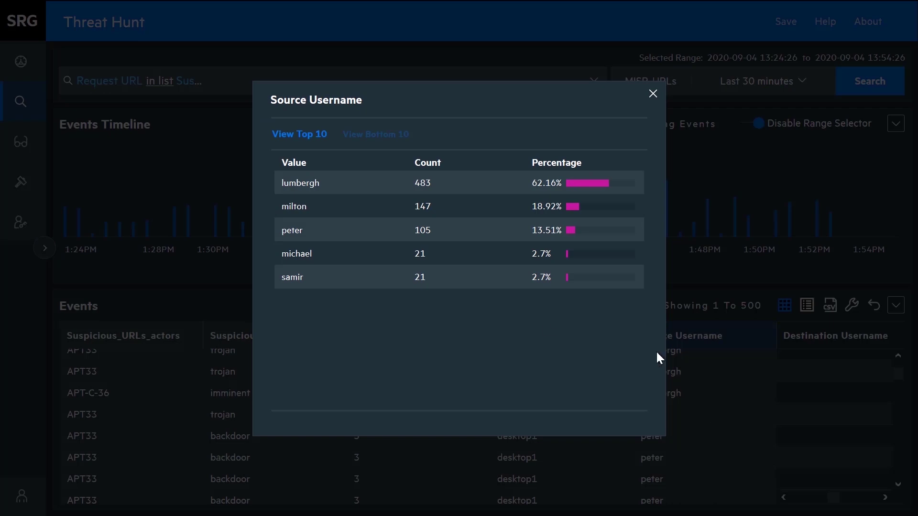
double_click(291, 183)
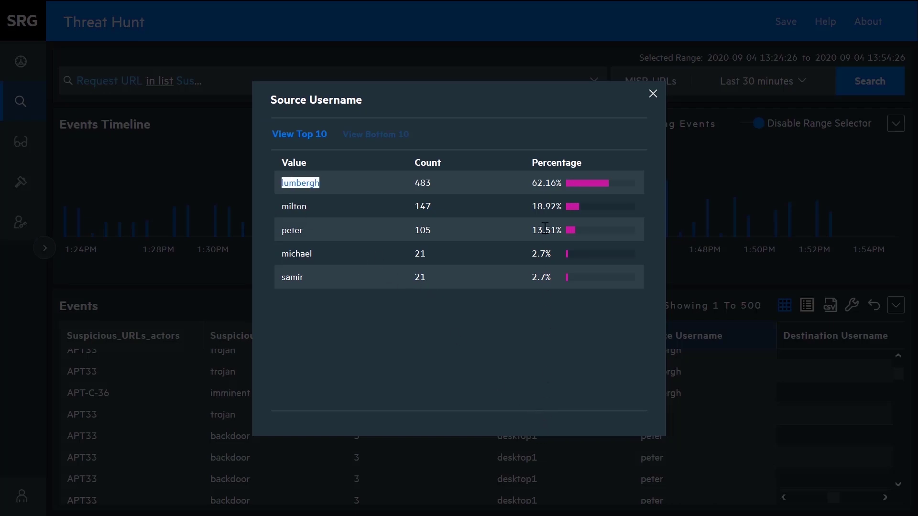
double_click(537, 185)
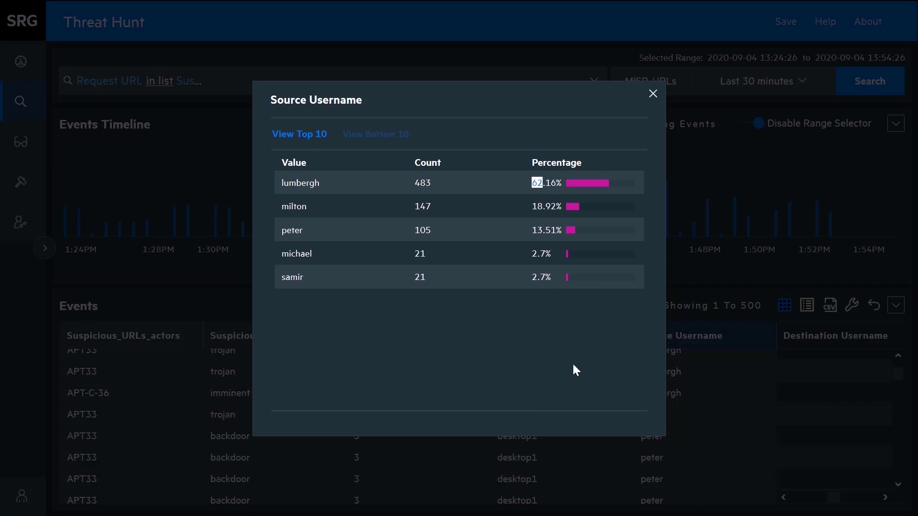
left_click(654, 94)
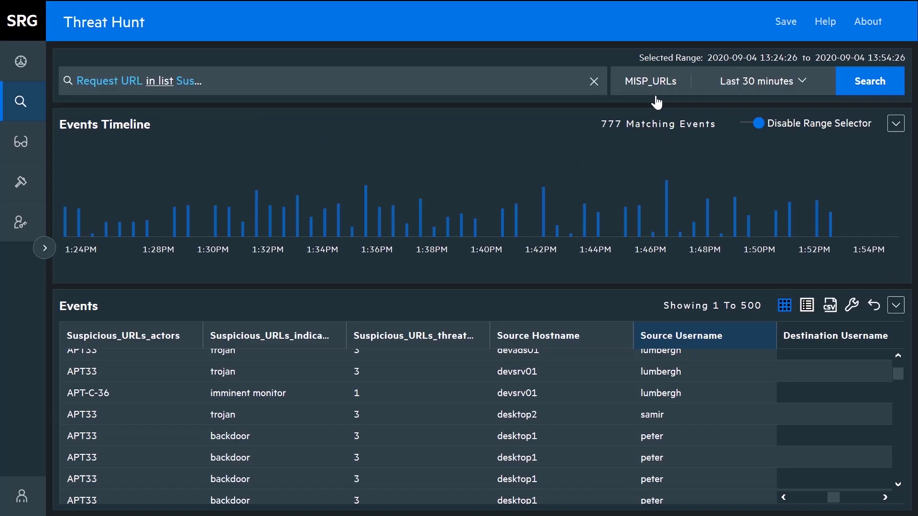
Open a new search and enter the query condition Source Hostname contains hrdb, continuing it with an or operator
left_click(44, 248)
left_click(67, 183)
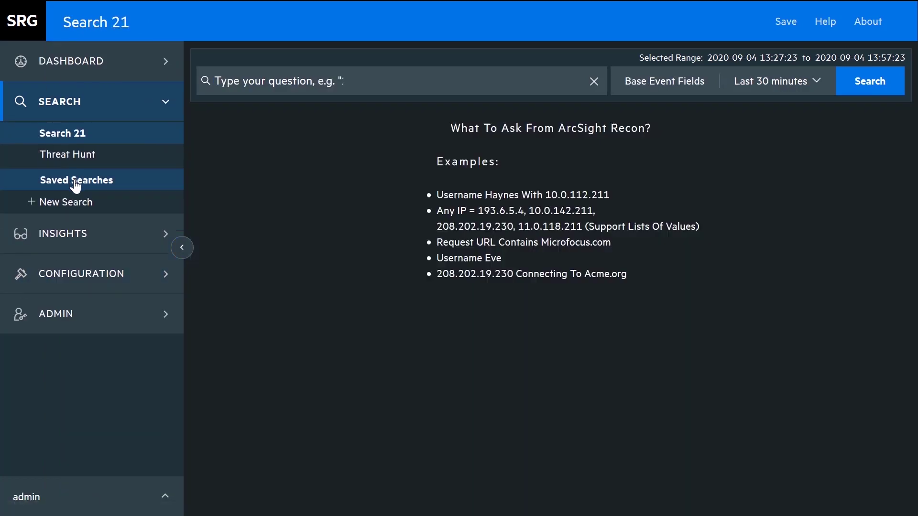
left_click(183, 248)
left_click(159, 82)
type("host")
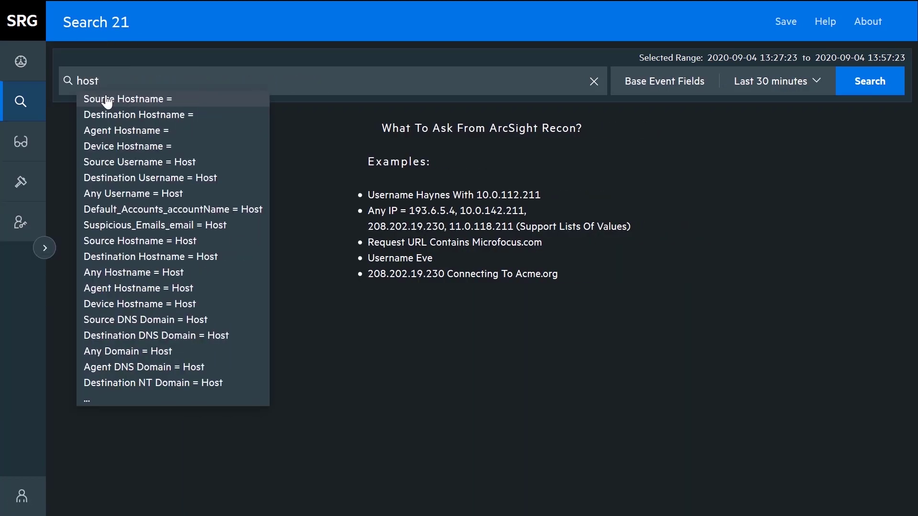
left_click(107, 99)
type("contains")
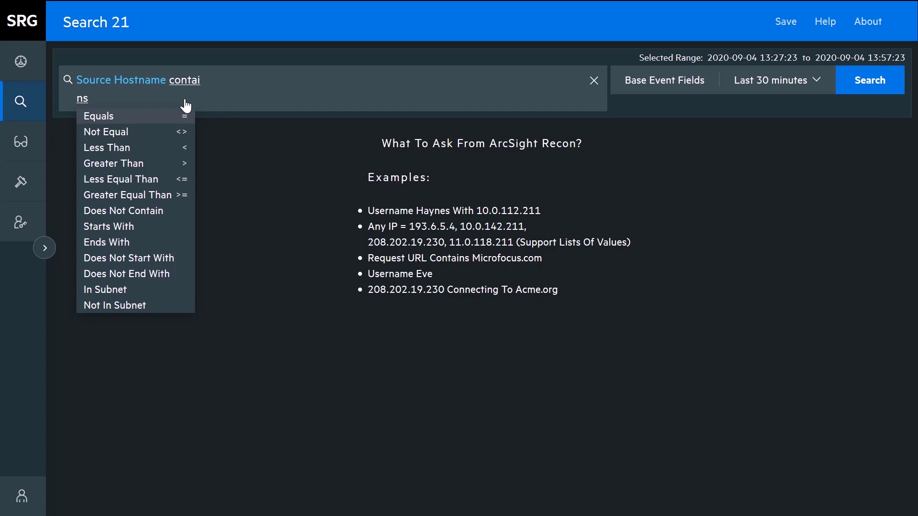
type(" hrdb or h")
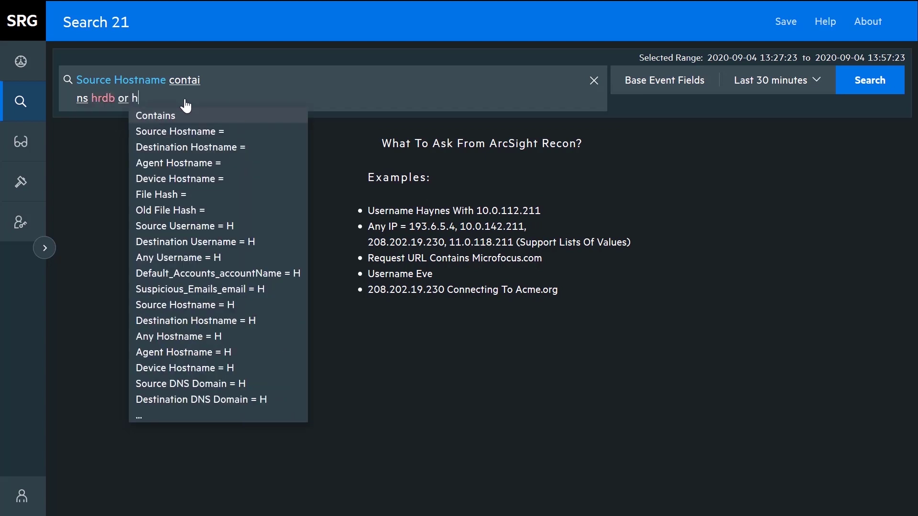
Add the alternative condition Source Hostname contains oraclecc to the query and run the search
type("ost")
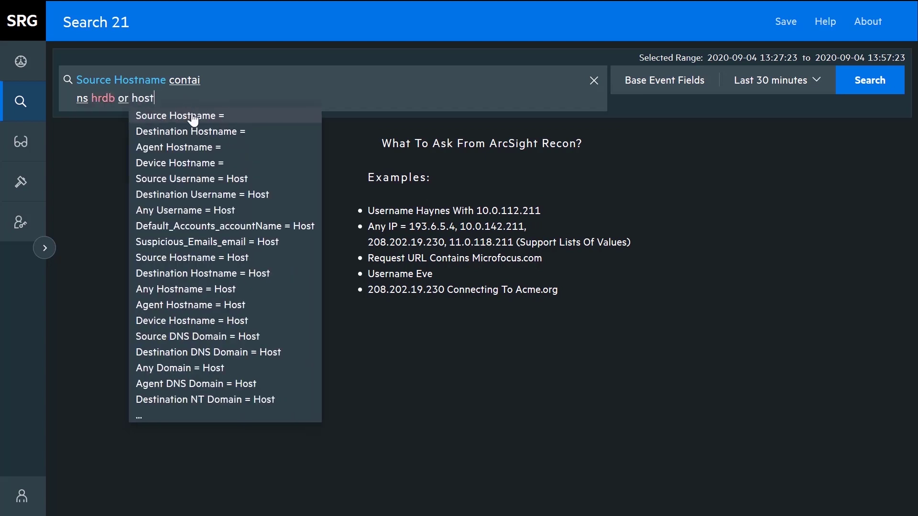
left_click(188, 116)
type("contains ")
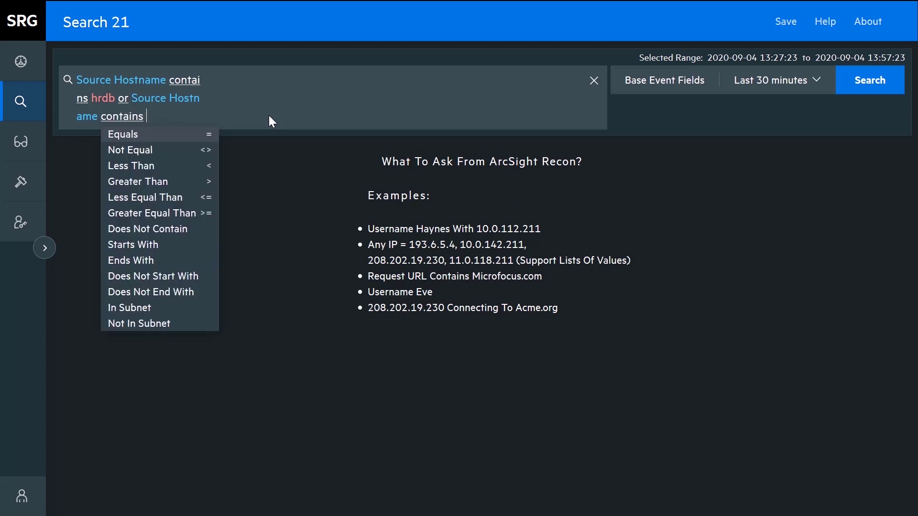
type("oraclecc")
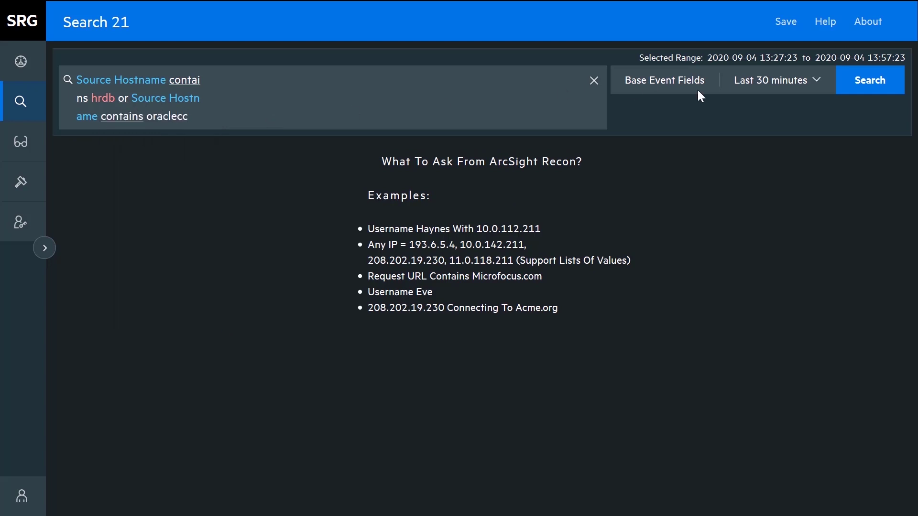
left_click(869, 89)
left_click(860, 80)
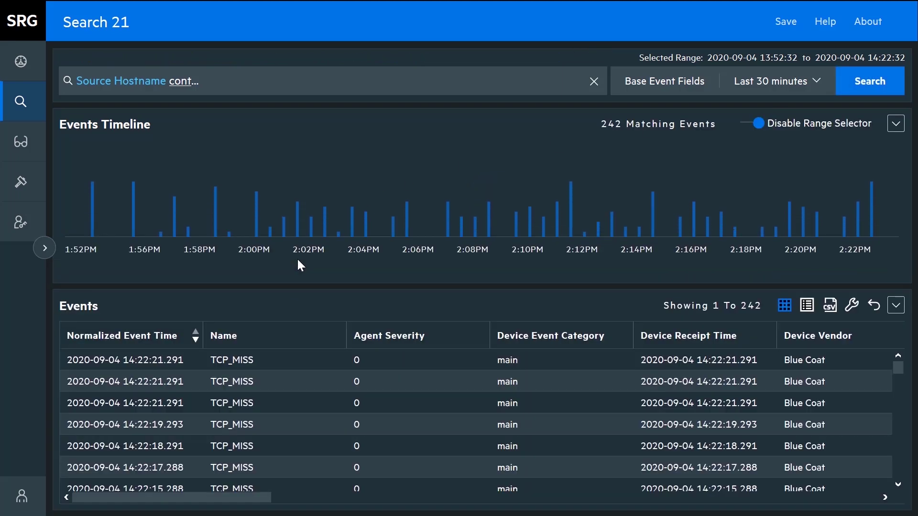
Preview the top 10 values of the Device Vendor column, examine the Microsoft entry, and close the preview
left_click_drag(250, 497, 281, 497)
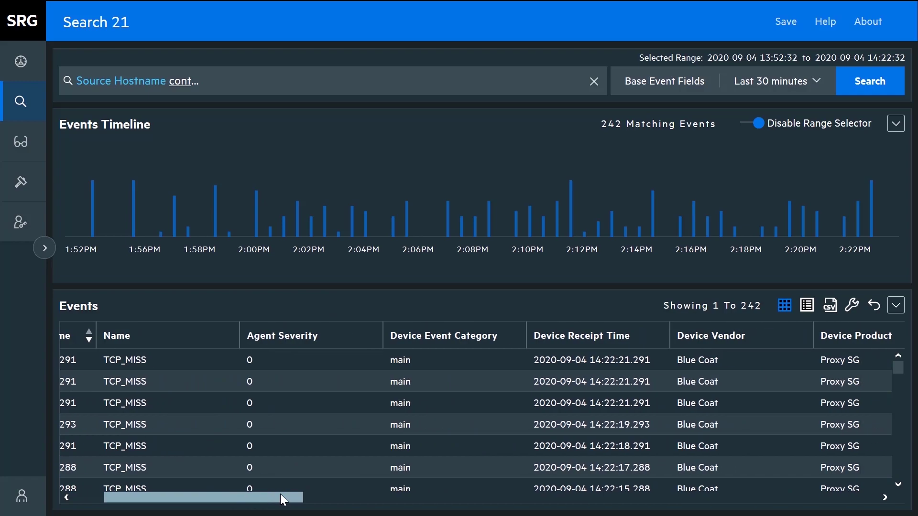
left_click(706, 339)
left_click(791, 413)
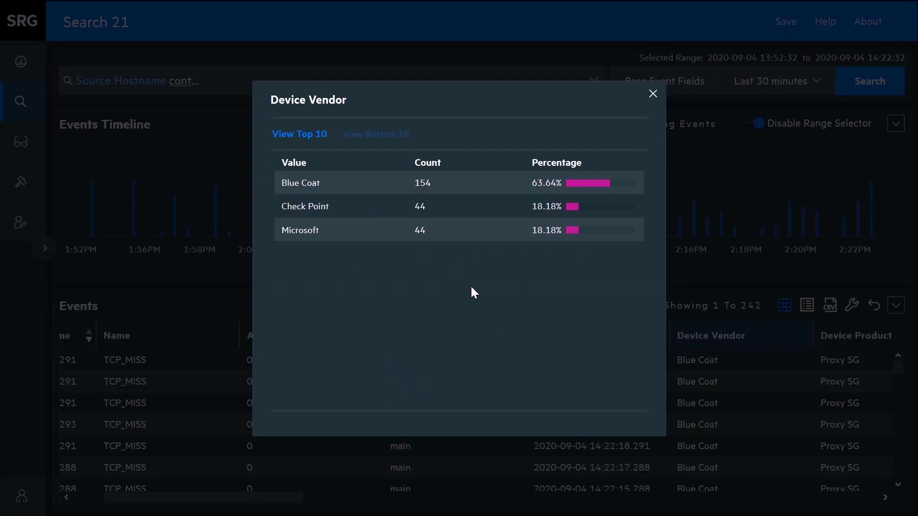
double_click(305, 234)
left_click(652, 95)
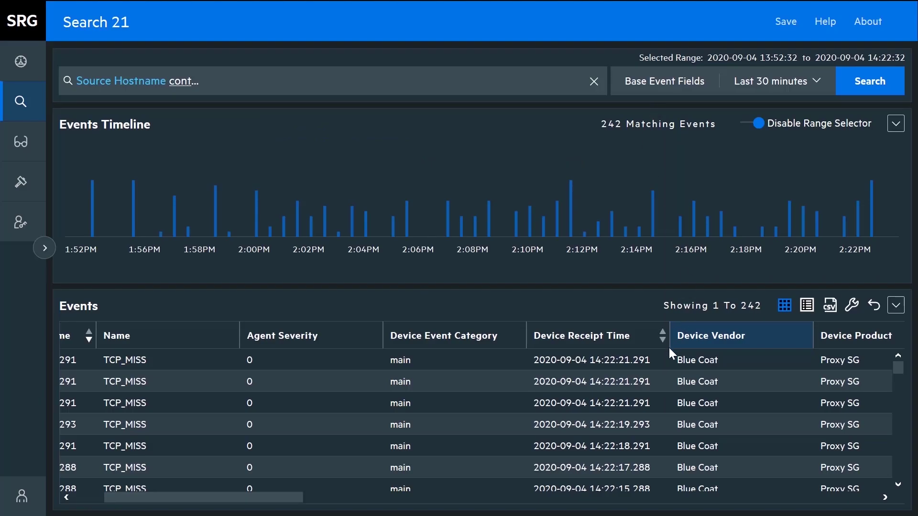
Preview the top 10 values of the Source Username column and compare the first two usernames before closing the preview
left_click_drag(257, 500, 627, 510)
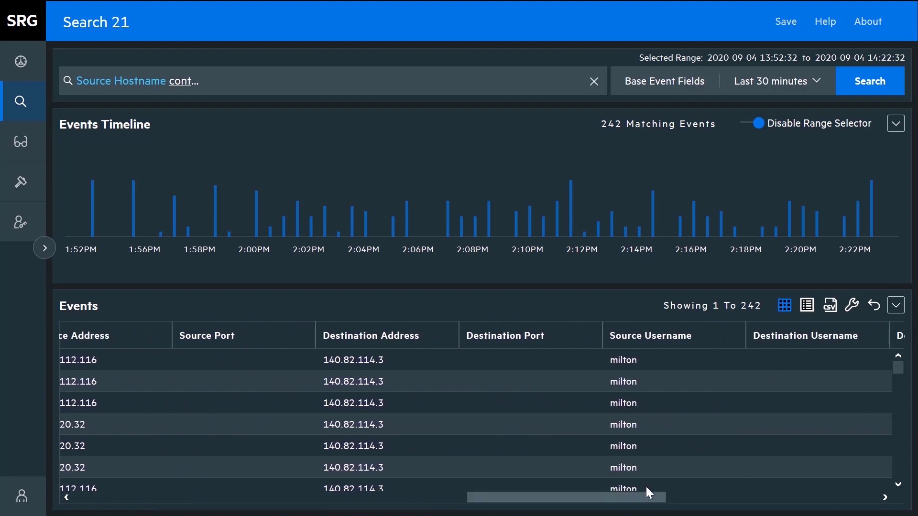
left_click(673, 338)
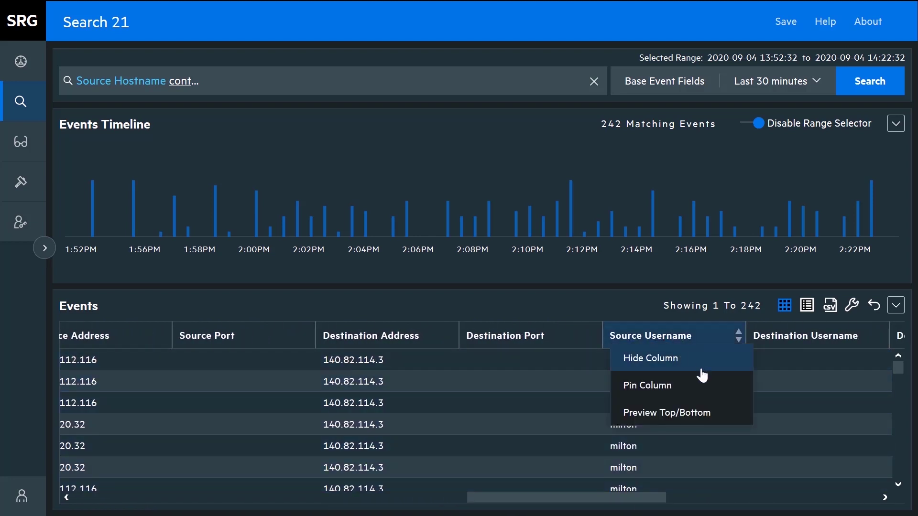
left_click(710, 409)
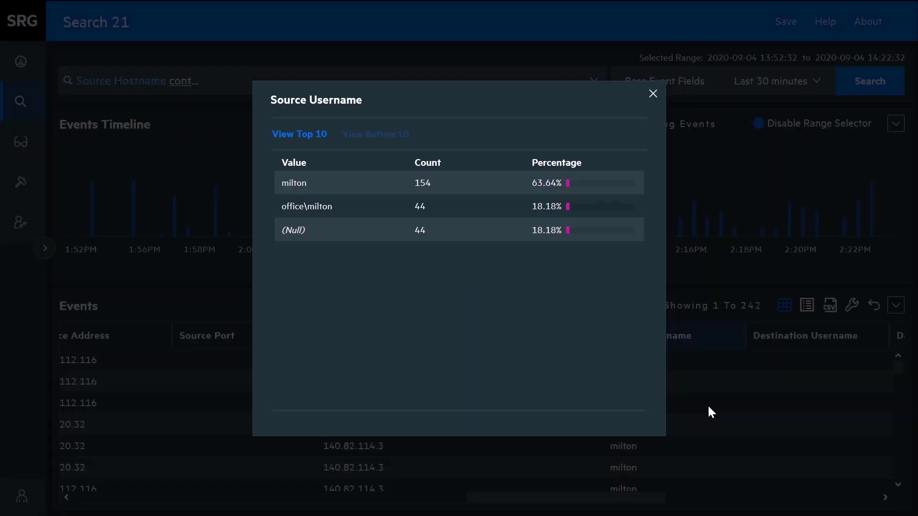
double_click(301, 184)
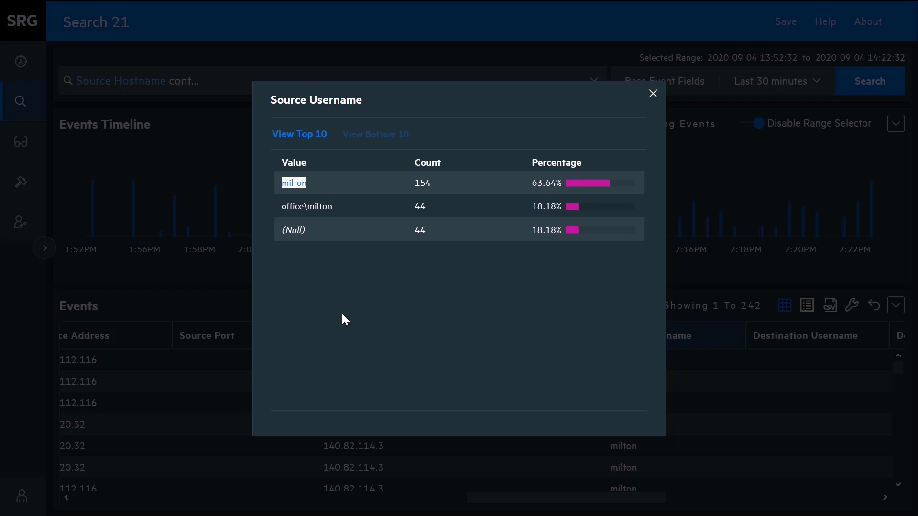
double_click(320, 209)
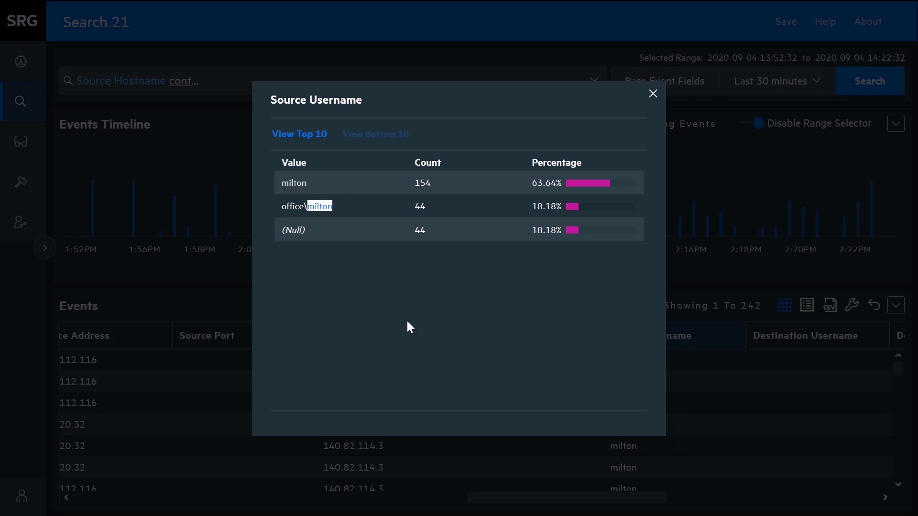
left_click(653, 93)
Enclose the two Source Hostname conditions of the query in one pair of parentheses
left_click(209, 95)
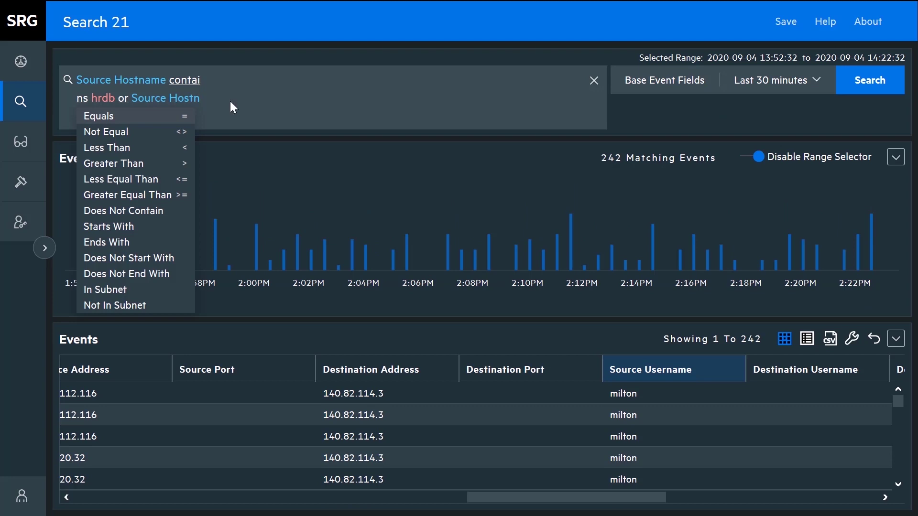
key("Home")
type("(")
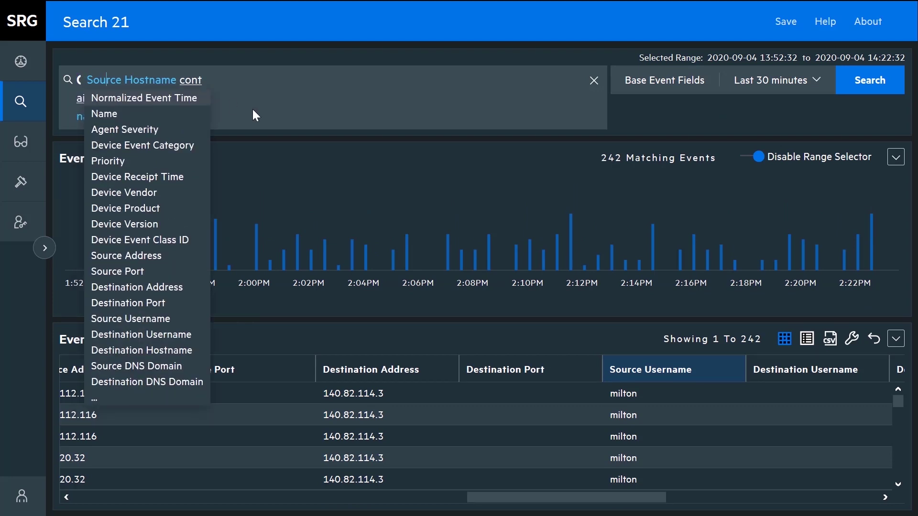
key("End")
type(")")
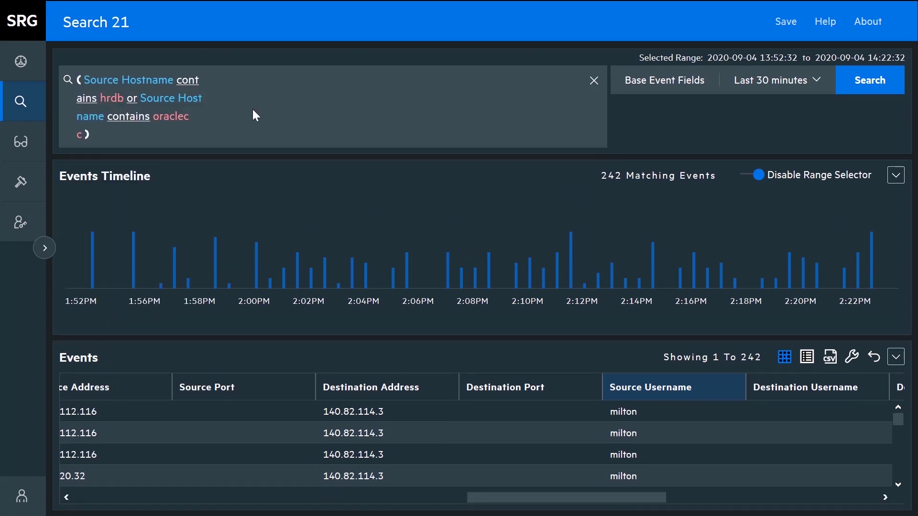
Extend the query with and Device Vendor = Microsoft, and run the search
type(" and")
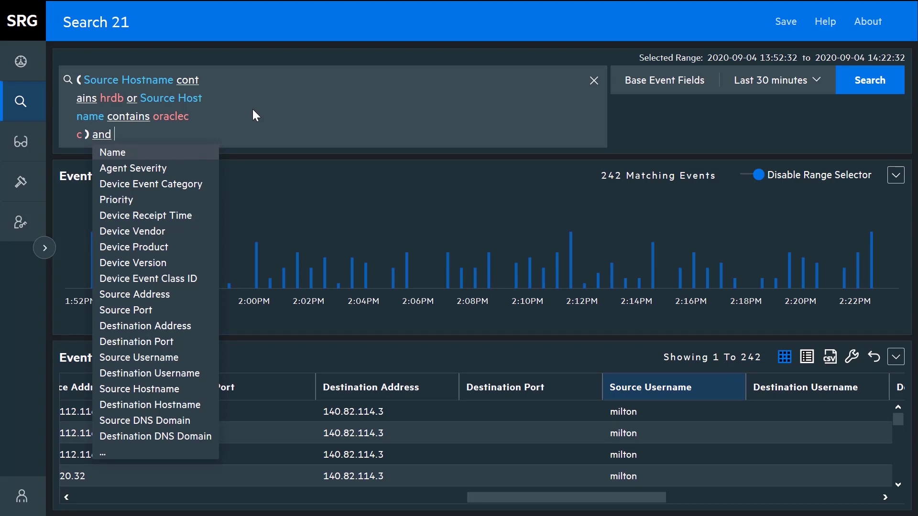
left_click(153, 233)
type("= ")
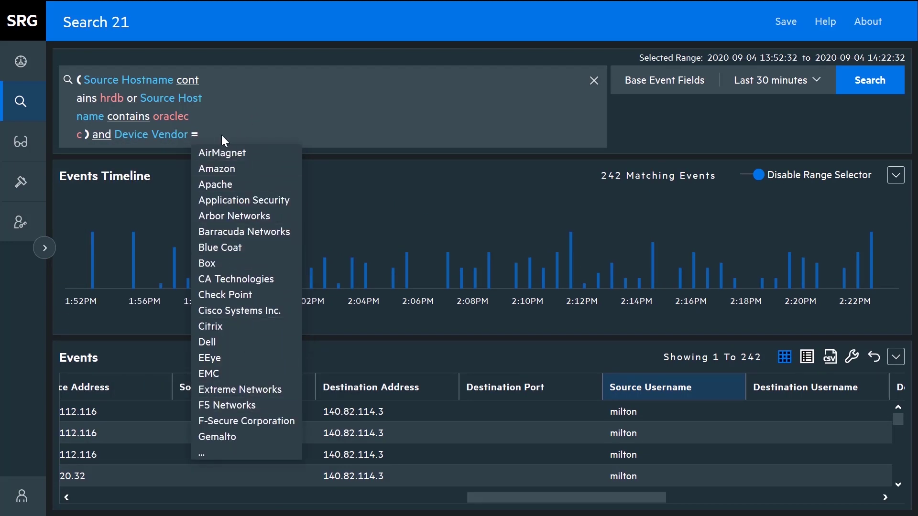
type("M")
left_click(237, 264)
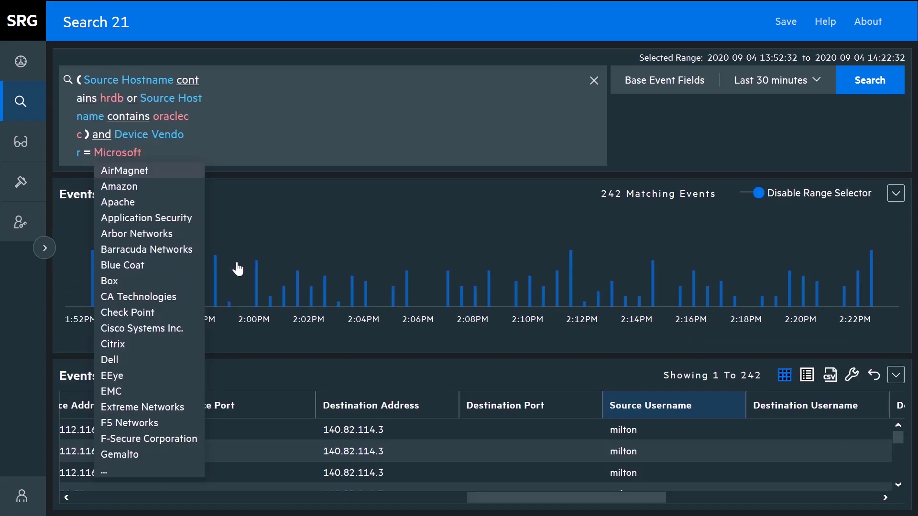
left_click(856, 82)
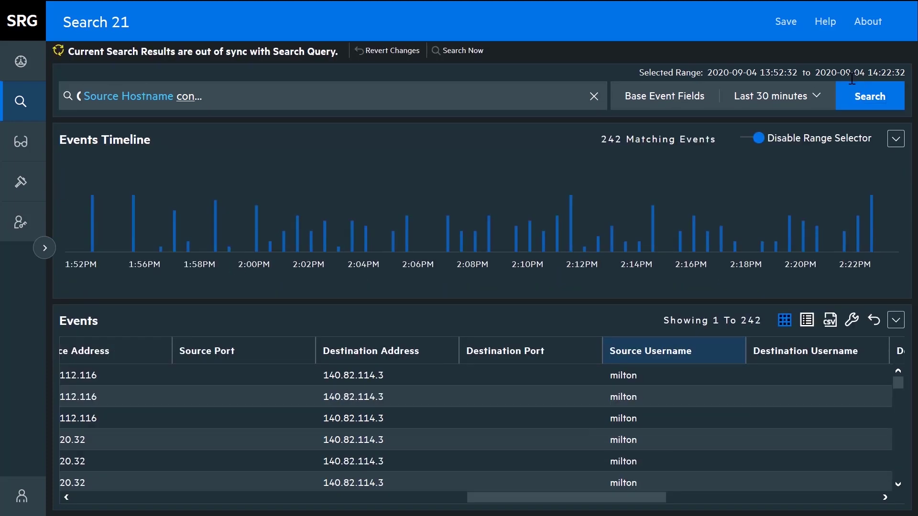
Open the details of the first Process Create event in the results and examine its Destination Process Name path
left_click_drag(540, 201, 406, 213)
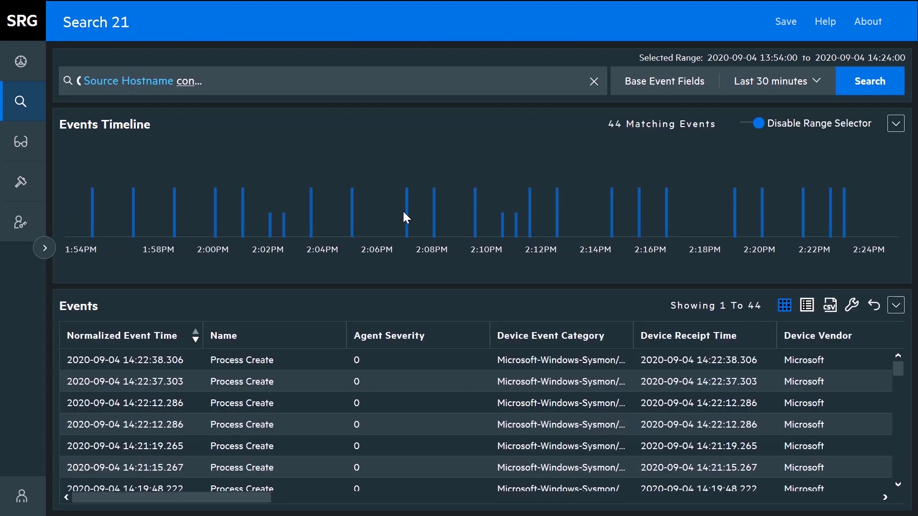
mouse_move(263, 498)
left_mouse_down()
mouse_move(313, 500)
mouse_move(249, 499)
left_mouse_up()
left_click(159, 361)
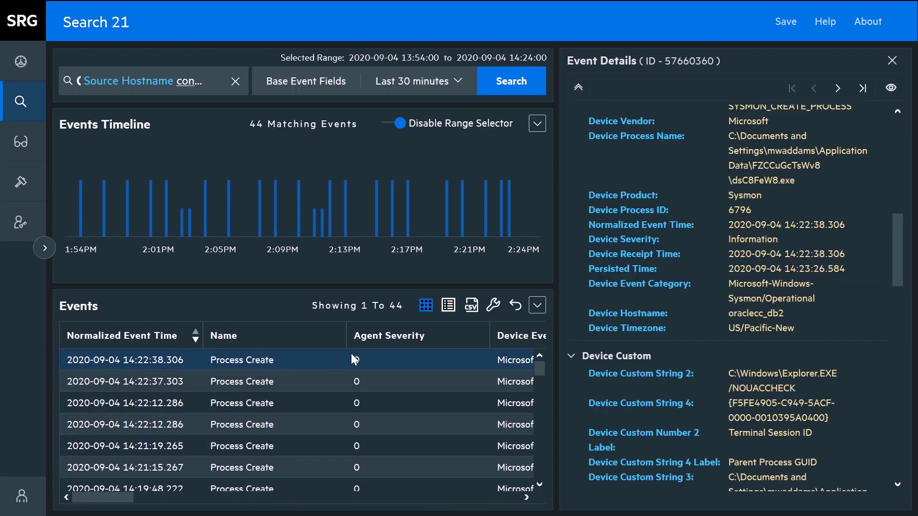
left_click_drag(895, 275, 790, 201)
left_click_drag(739, 180, 796, 219)
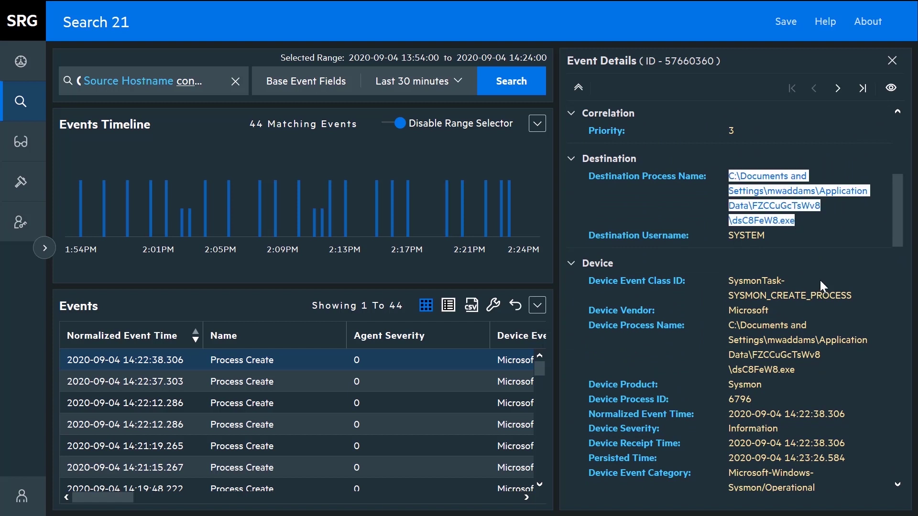
Examine the event's Device Process Name and Device Custom String 2 values, and close the event details
scroll(775, 234, "down", 3)
left_click_drag(731, 178, 854, 244)
scroll(900, 259, "down", 4)
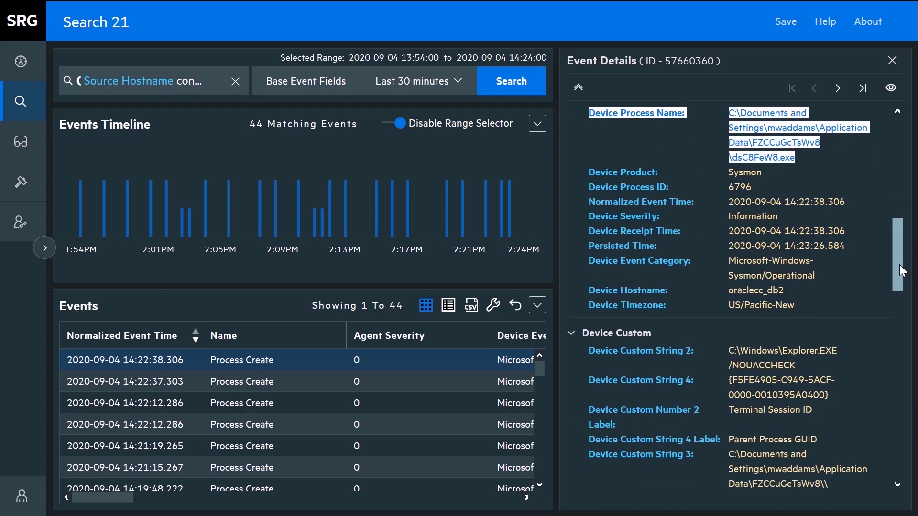
left_click_drag(727, 260, 813, 282)
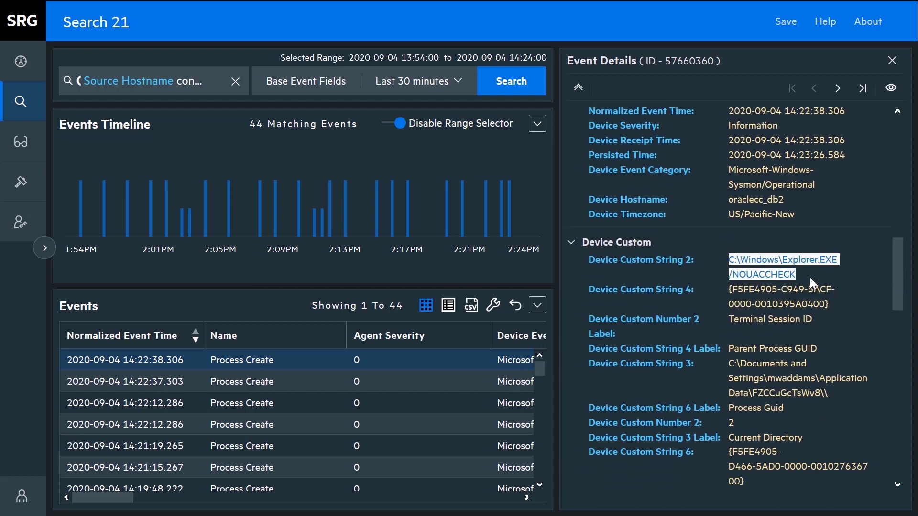
left_click(892, 61)
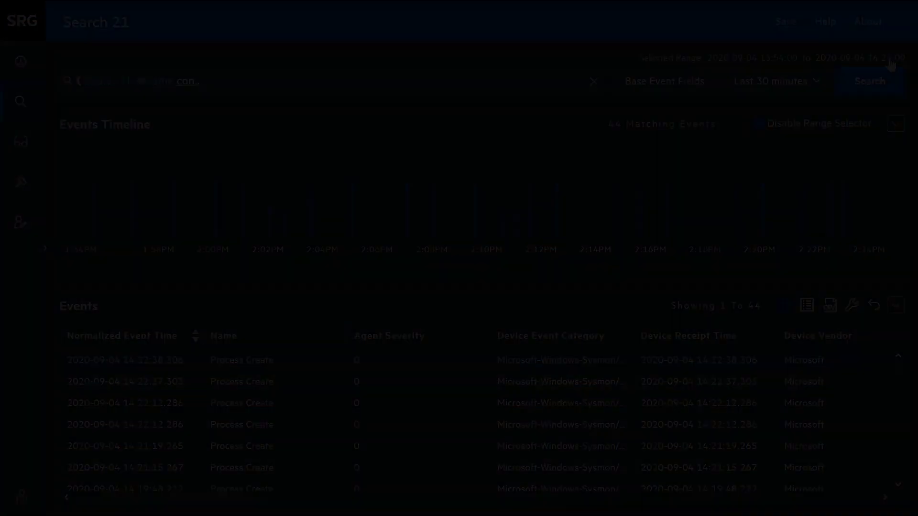